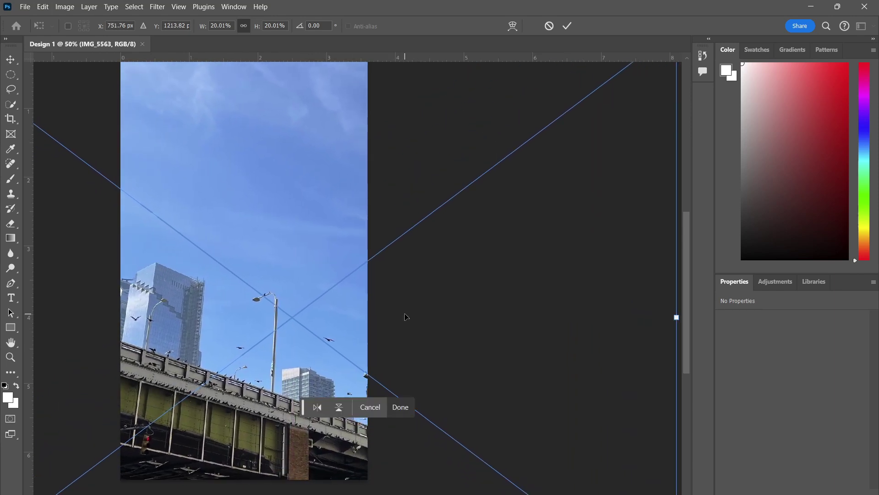
Commit the placement of the IMG_5563 bridge photo so that it fills the canvas.
scroll(400, 326, up, 1)
scroll(399, 326, right, 1)
scroll(400, 326, left, 4)
click(410, 405)
key(ctrl+0)
click(436, 106)
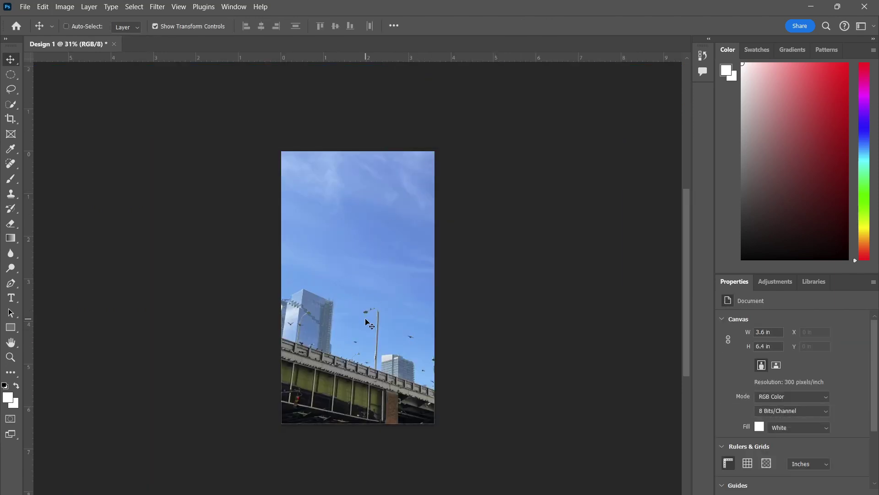
scroll(369, 324, up, 2)
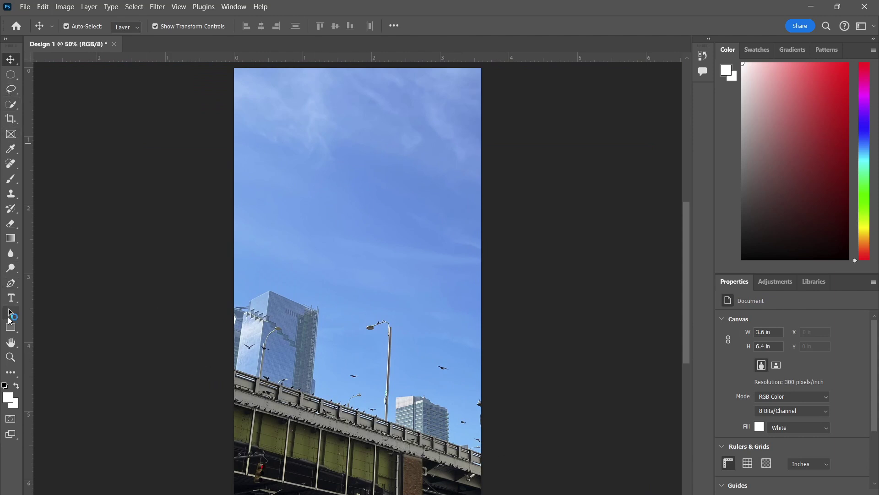
Draw a straight Pen tool path along the bridge's top railing, extending past both sides of the canvas.
click(11, 282)
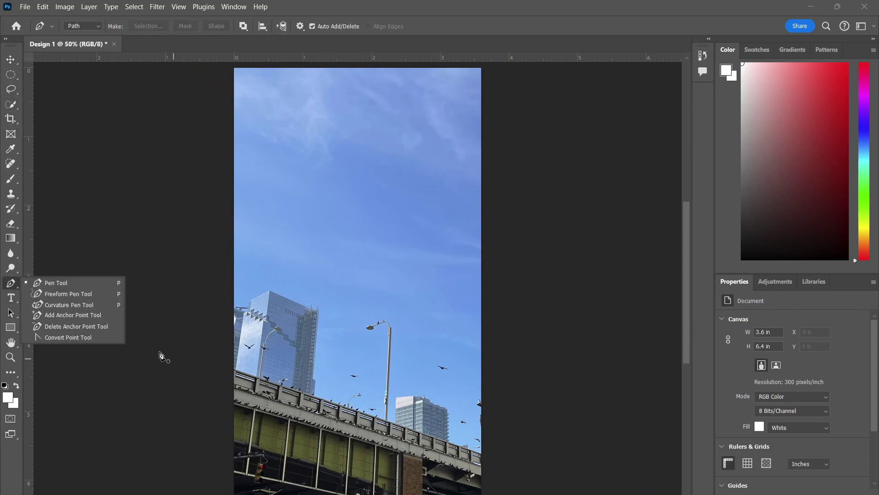
click(159, 351)
click(514, 467)
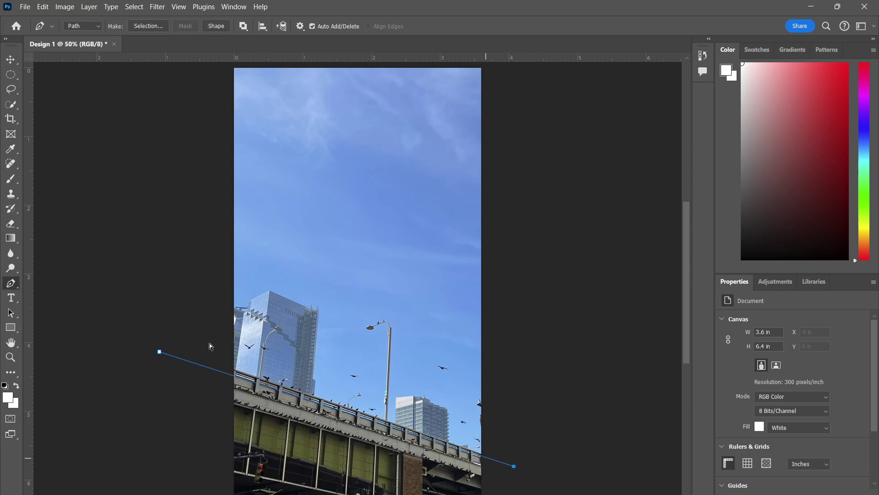
click(11, 60)
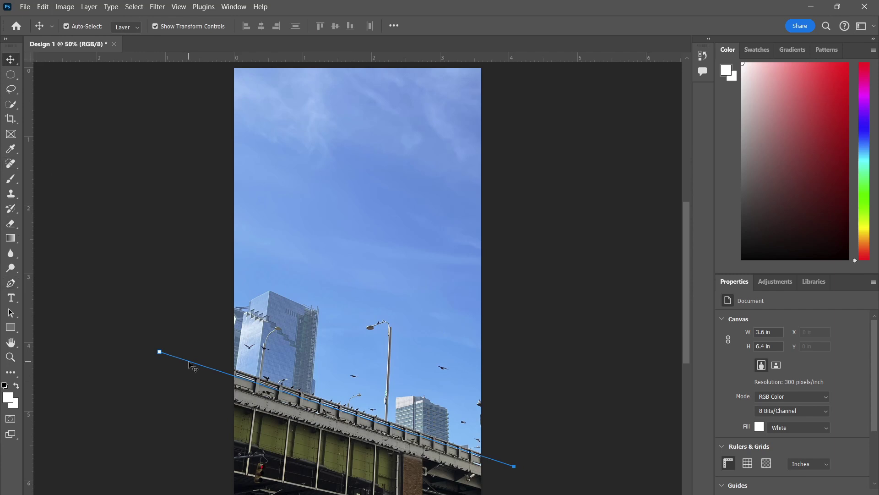
Display the document's layers, make the IMG_5563 photo layer active, and hide the path along the bridge.
drag(873, 385, 872, 428)
key(F7)
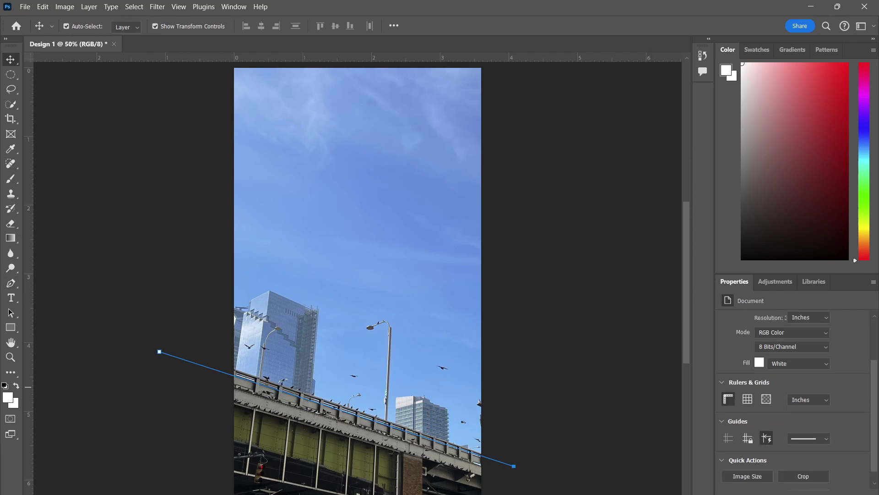
click(544, 466)
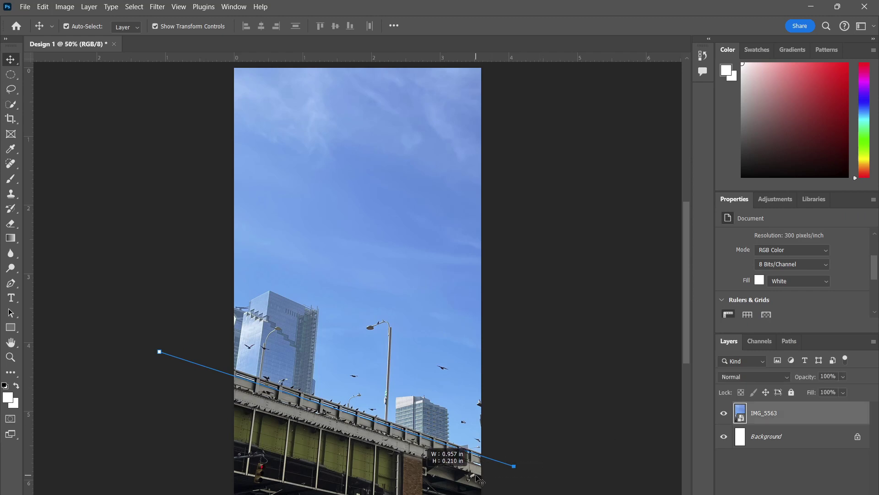
key(ctrl+h)
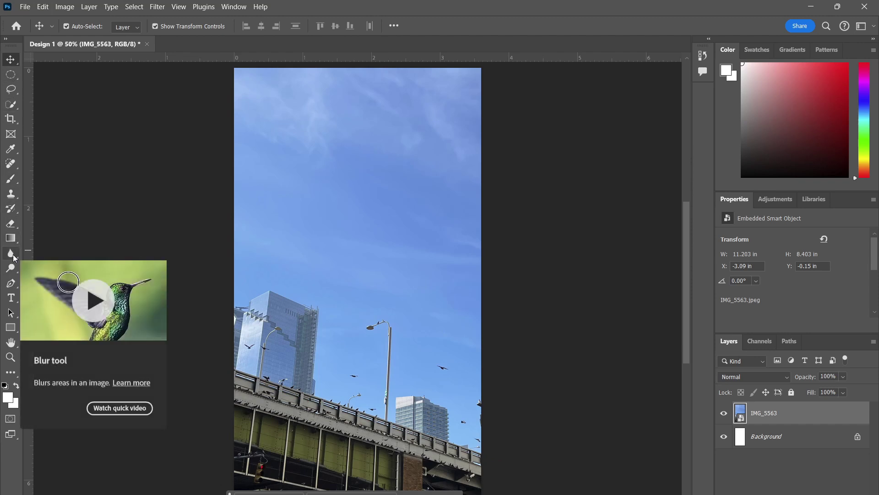
click(14, 374)
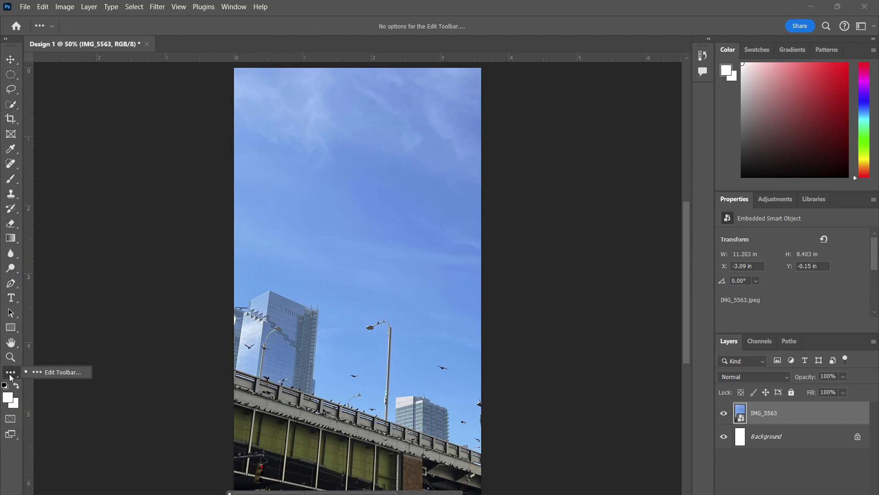
click(11, 378)
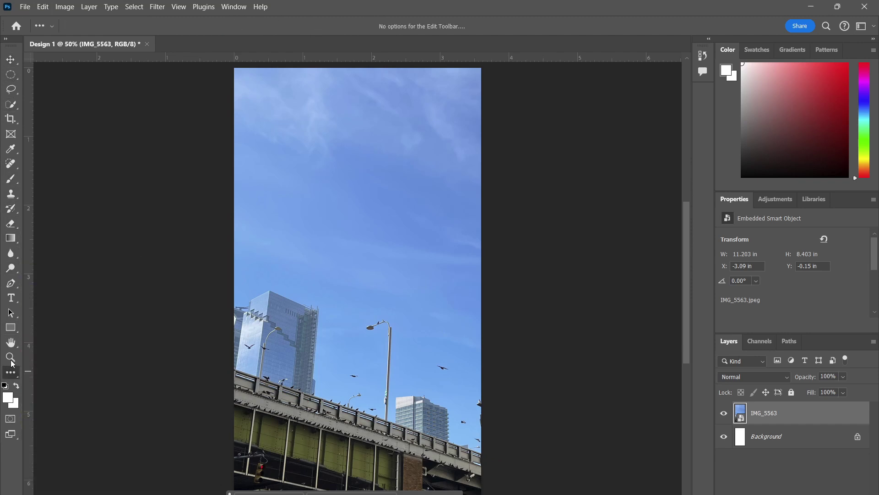
click(16, 185)
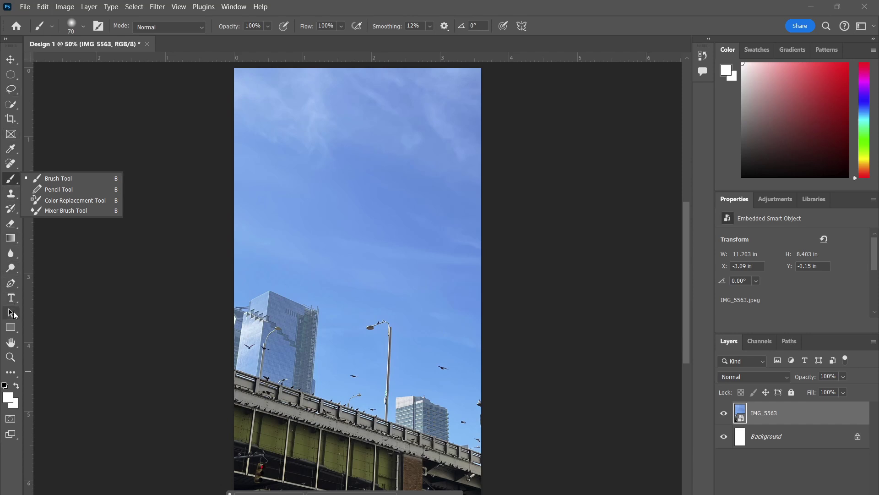
click(12, 298)
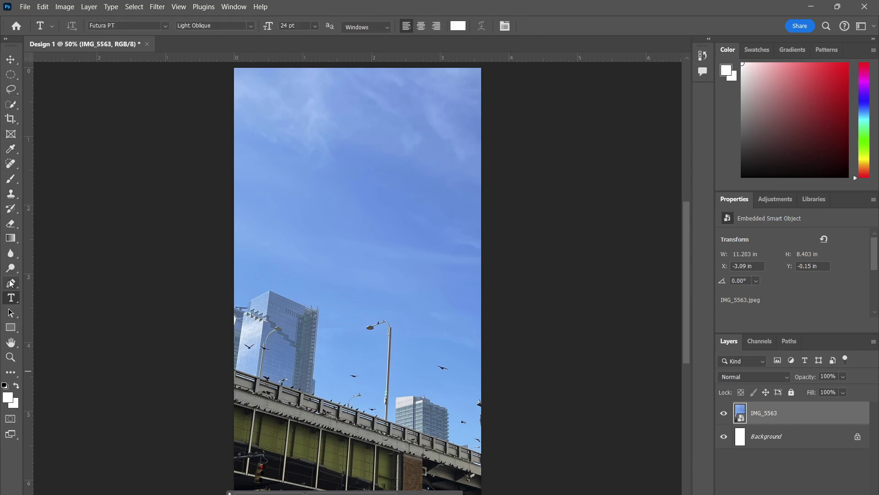
click(11, 283)
click(10, 268)
click(11, 256)
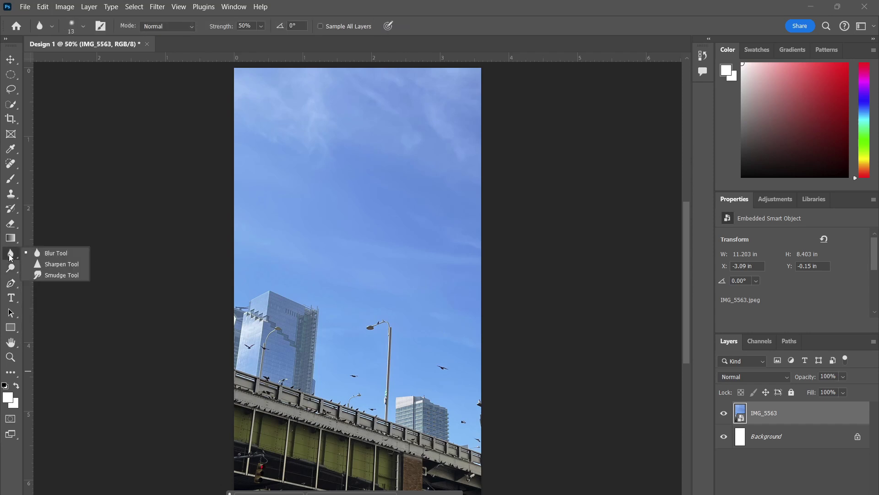
click(11, 223)
click(11, 178)
click(11, 193)
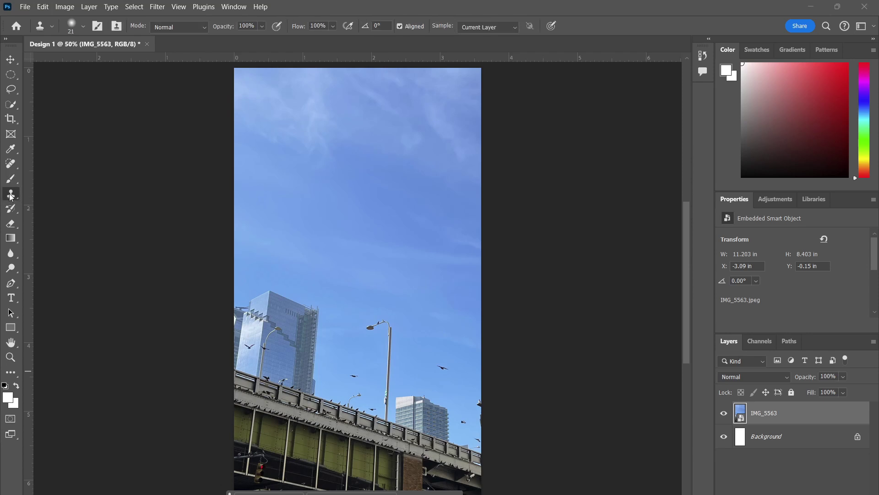
click(11, 313)
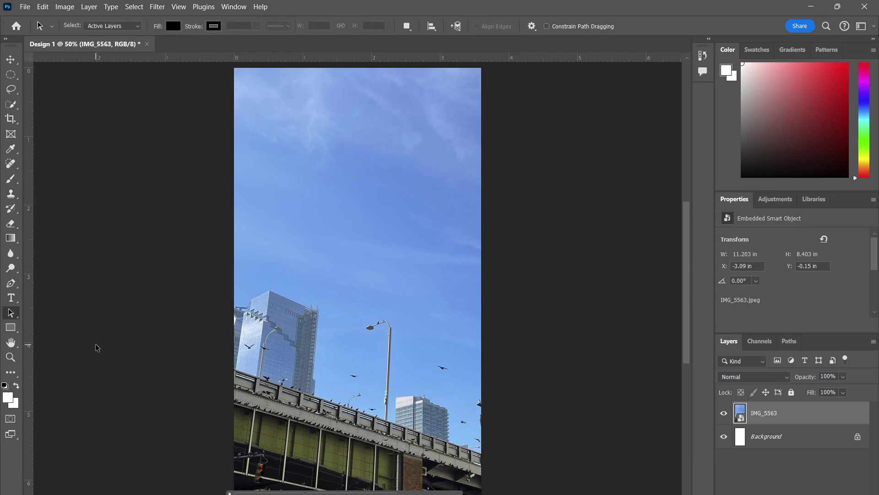
key(p)
click(203, 362)
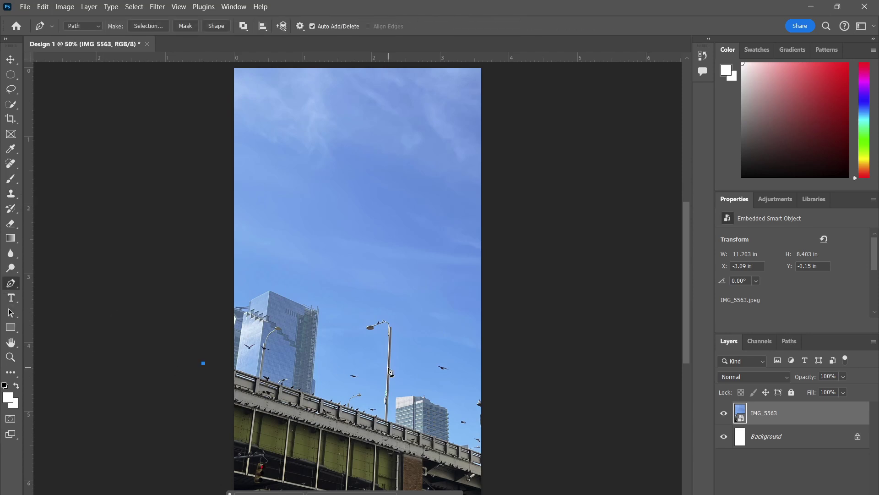
click(507, 464)
key(ctrl+z)
Add a new layer above the photo and set the Pen tool to Shape mode.
key(ctrl+shift+alt+n)
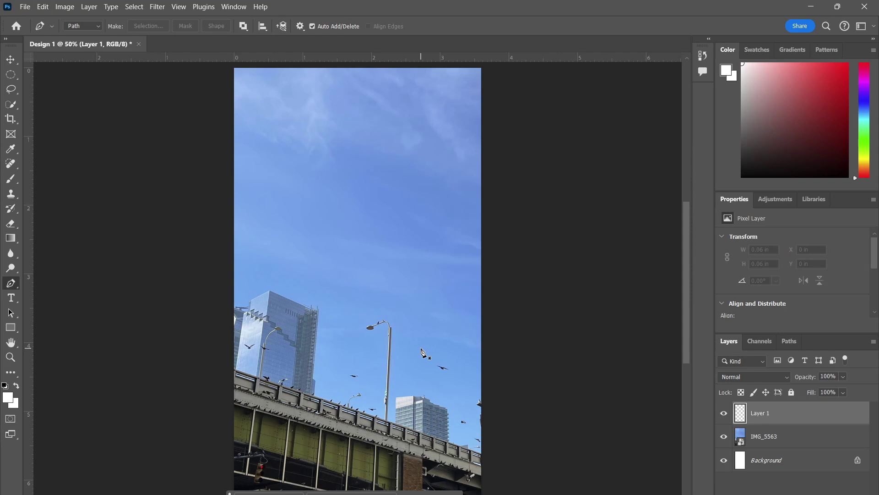
right_click(15, 285)
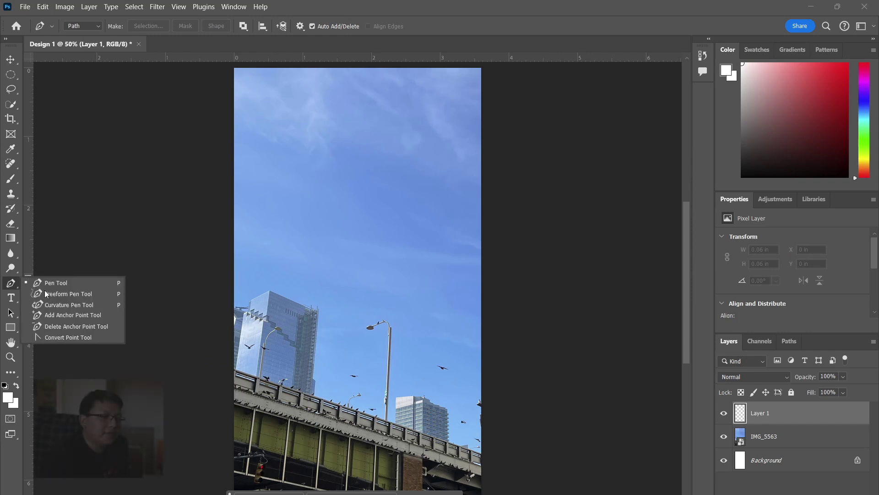
click(72, 280)
click(89, 27)
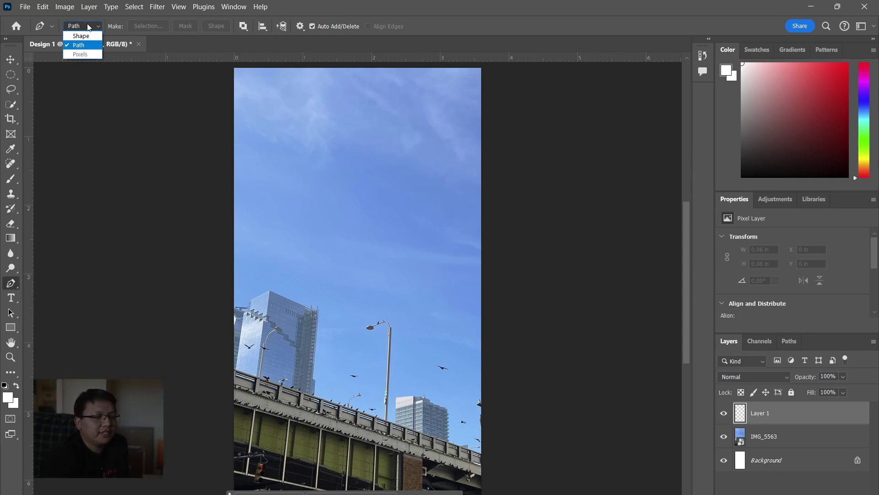
click(82, 36)
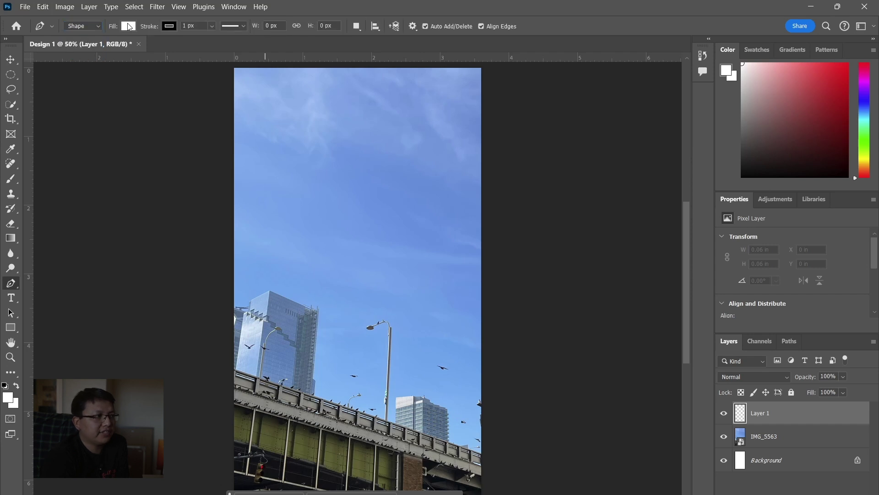
Set the shape's fill to none and its stroke to the recently used teal color.
click(128, 26)
click(61, 48)
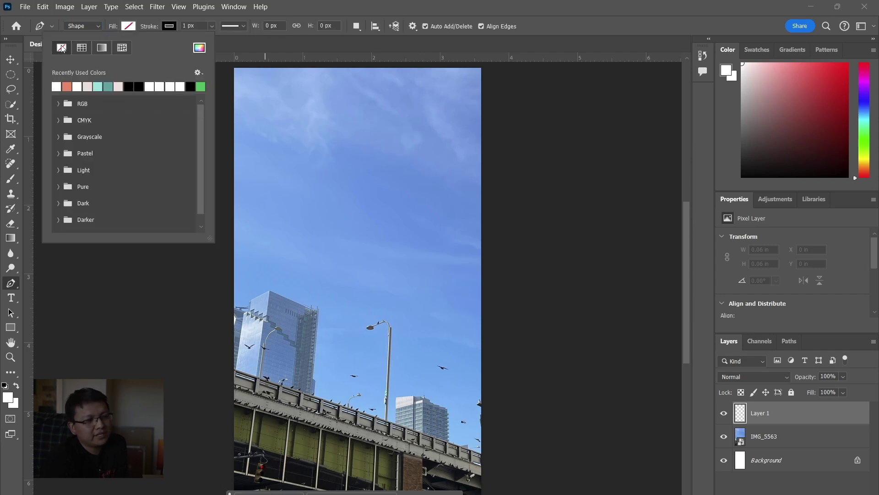
click(174, 25)
click(150, 86)
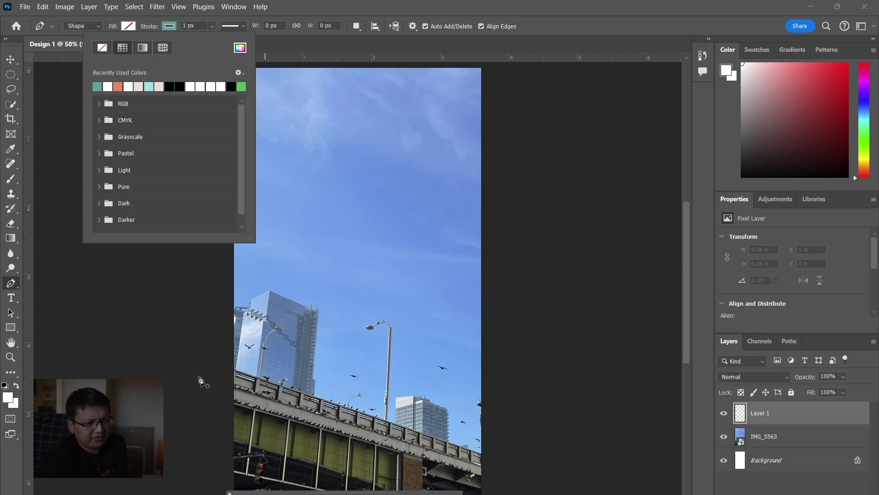
Draw a straight line along the bridge's top railing, past both canvas sides, and set its stroke width to 31 px.
click(177, 365)
click(174, 360)
click(501, 459)
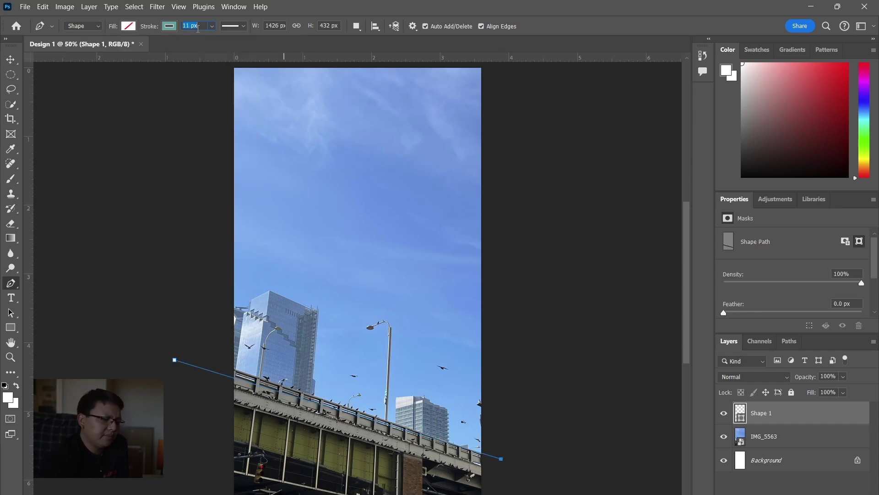
key(Return)
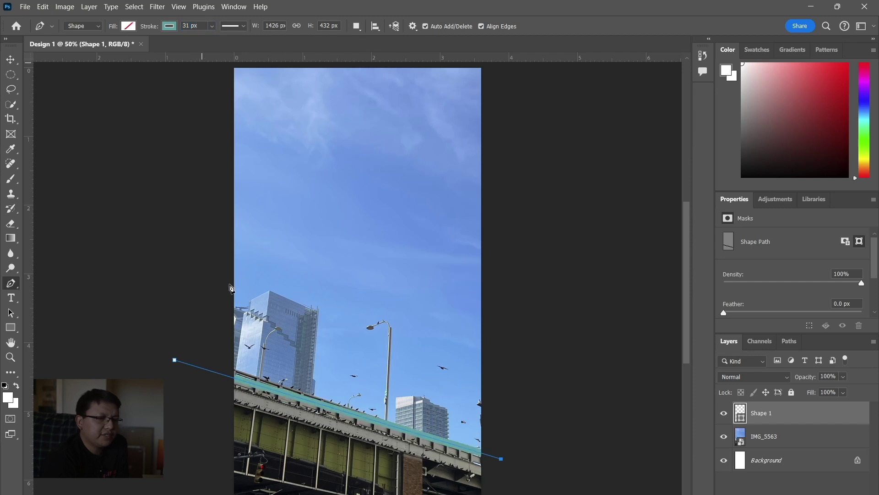
drag(175, 361, 176, 351)
key(ctrl+z)
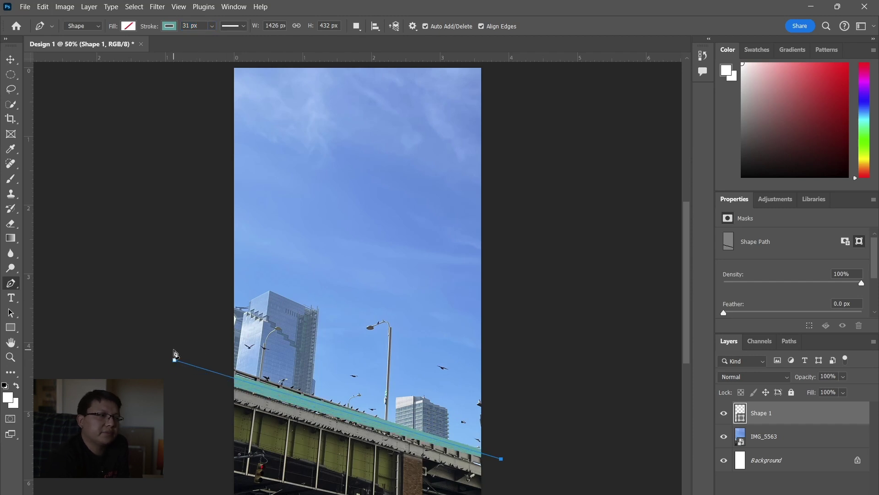
key(Caps_Lock)
key(Caps_Lock)
Move the whole teal line slightly upward so it sits along the top of the bridge railing.
key(a)
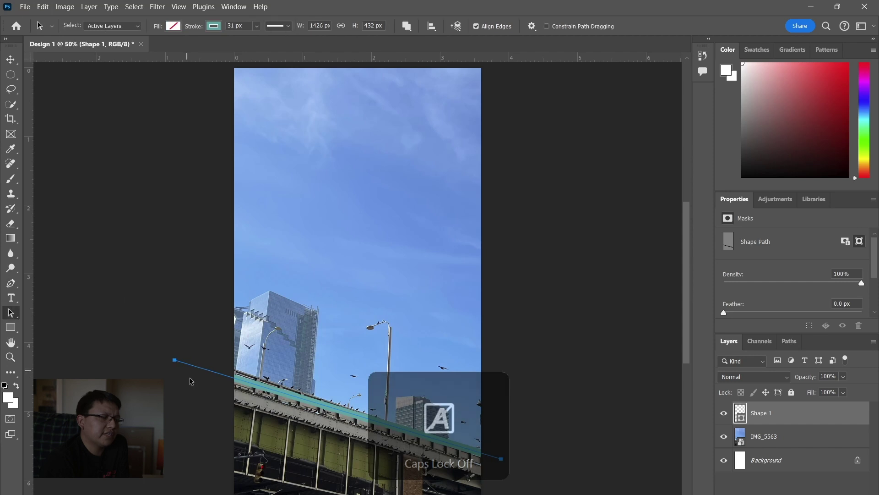
mouse_move(166, 353)
mouse_down()
mouse_move(188, 372)
mouse_move(180, 348)
mouse_up()
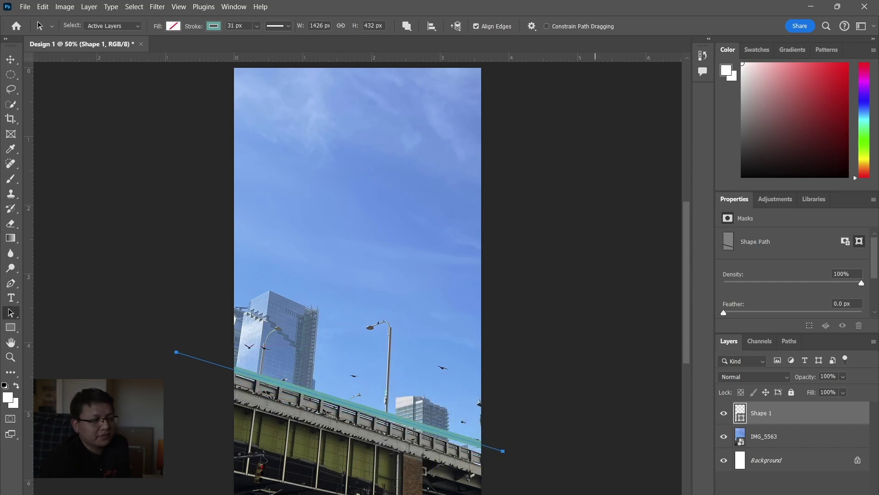
click(515, 455)
click(473, 466)
drag(503, 453, 501, 457)
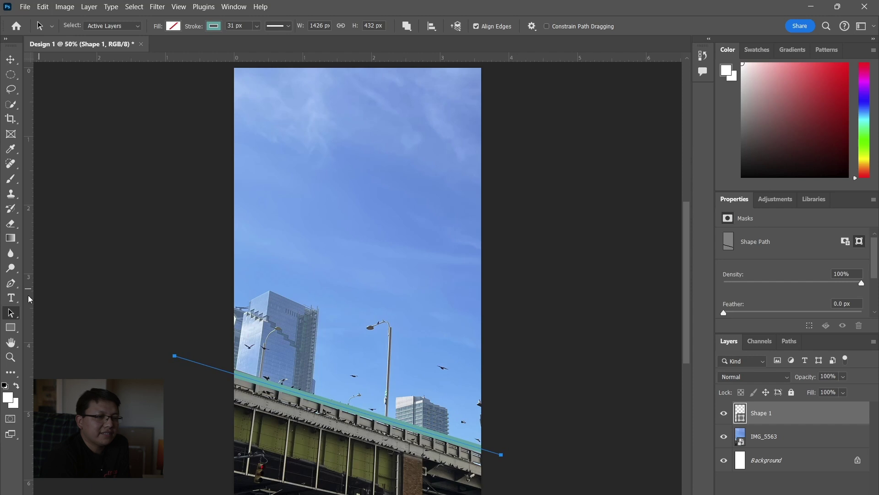
With the Direct Selection tool, raise the line's left end point and lower its right end point to match the bridge's slope.
right_click(10, 315)
click(51, 324)
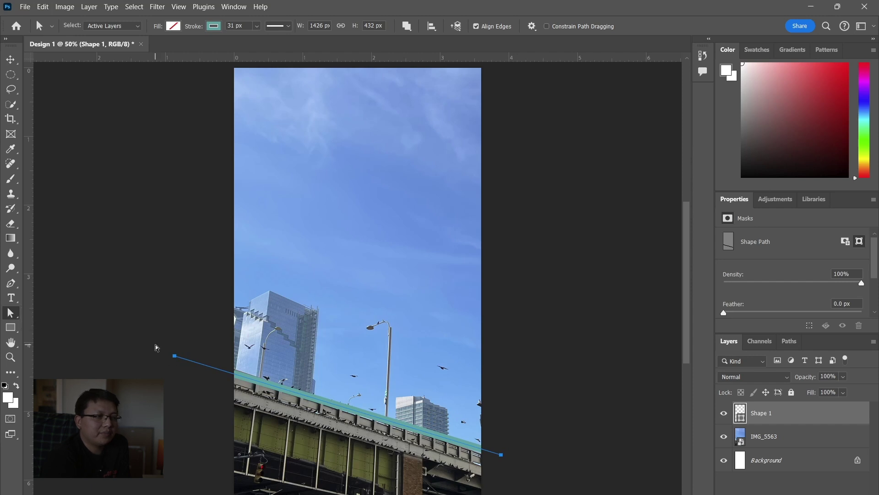
drag(177, 358, 178, 354)
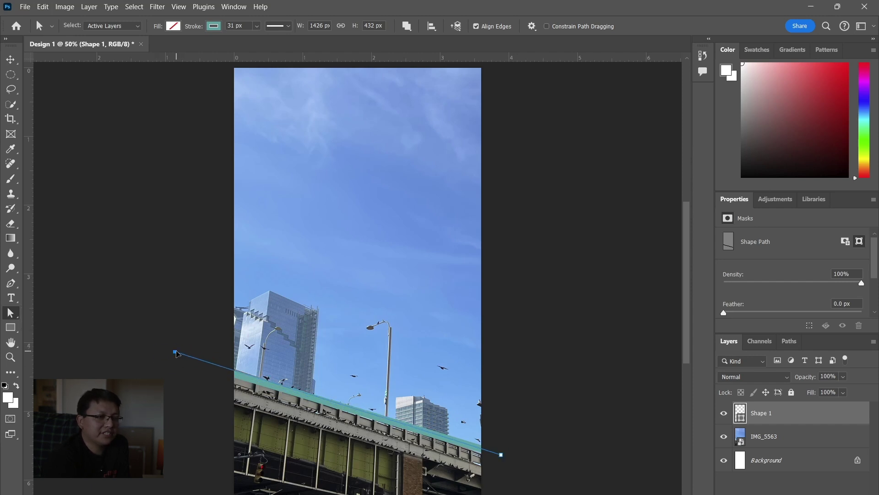
drag(503, 457, 504, 463)
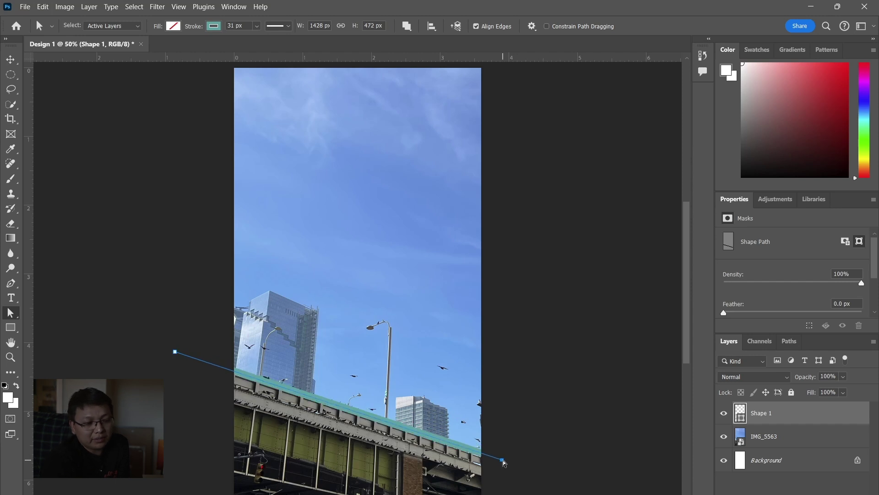
Change the line's stroke to the recently used pale pink color and deselect its path.
click(214, 26)
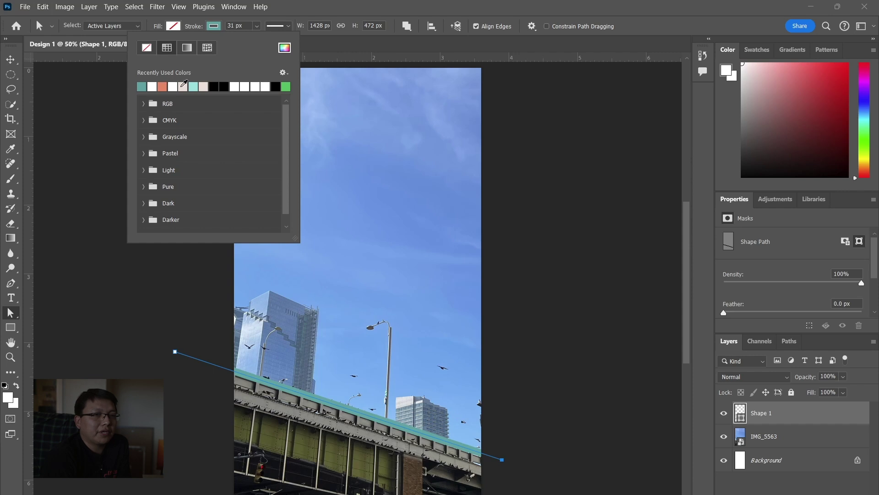
click(182, 86)
click(131, 364)
click(159, 300)
Place the archival black-and-white portrait image from the Workshop Vid folder onto the bridge design.
scroll(112, 281, up, 2)
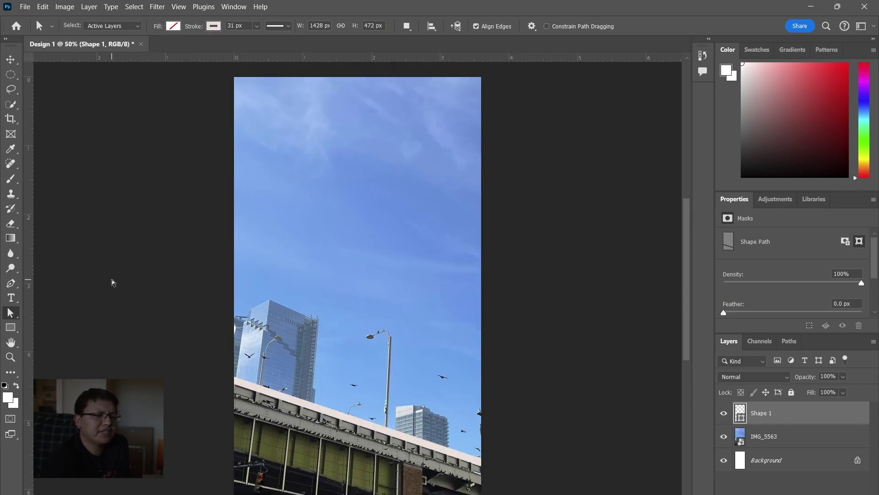
scroll(113, 282, down, 2)
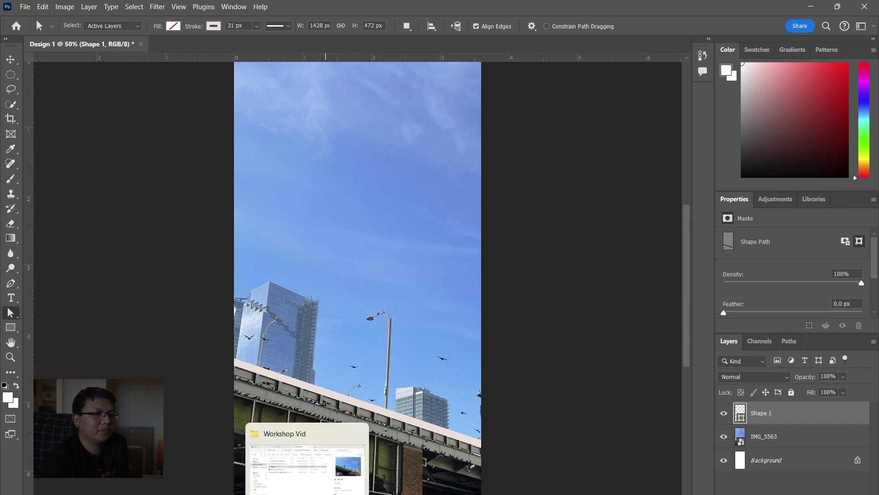
click(294, 488)
drag(332, 333, 143, 130)
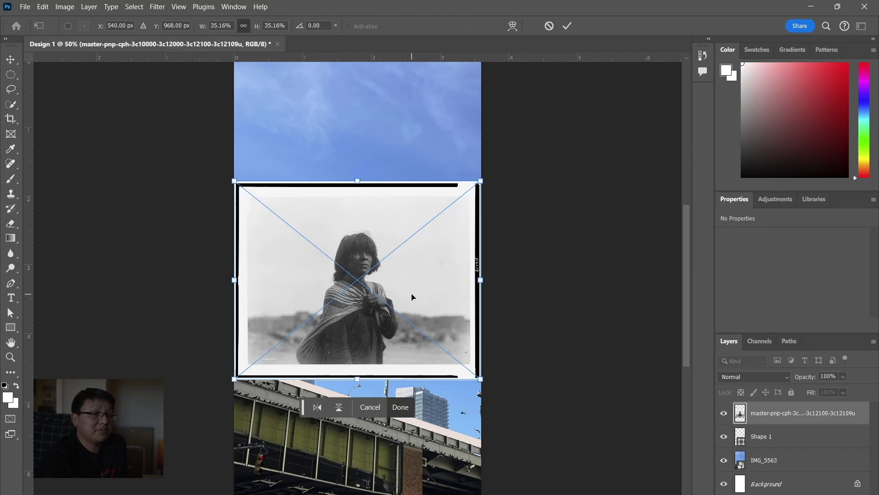
Enlarge the placed portrait to about 5.42 by 4.36 in, extending past both canvas sides, and commit the transform.
drag(233, 180, 198, 152)
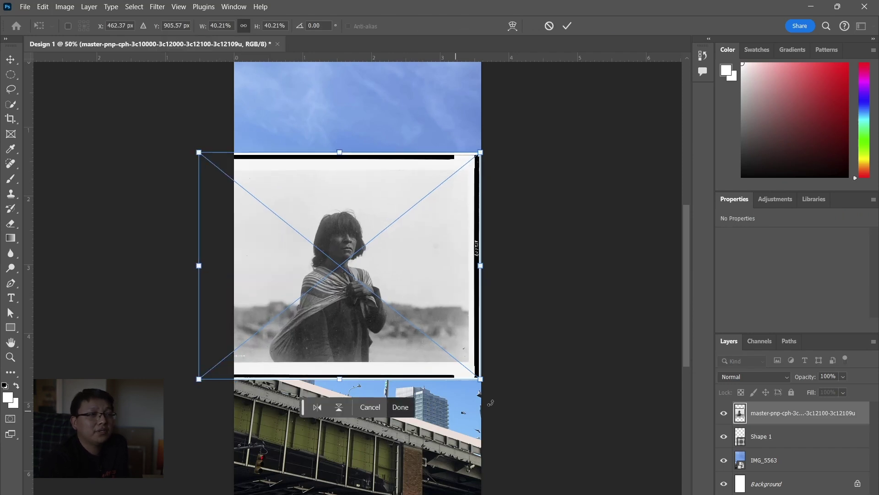
drag(480, 378, 570, 452)
drag(413, 354, 401, 353)
key(Return)
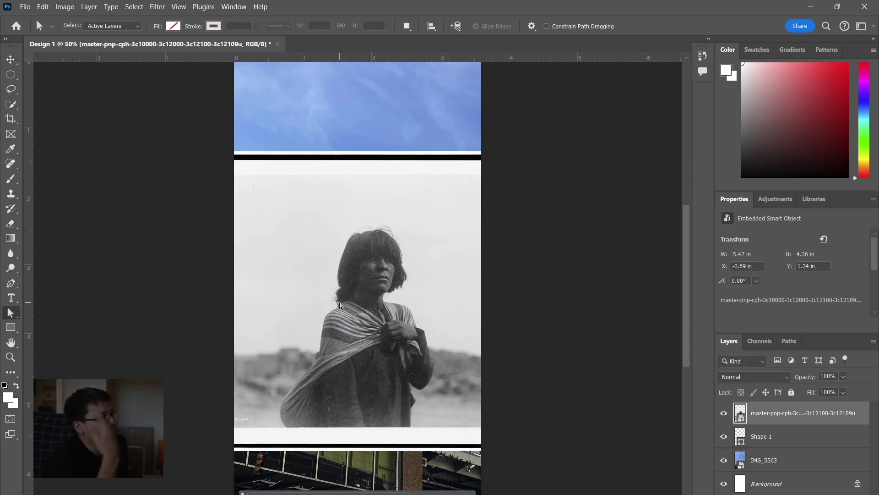
Lower the portrait layer's opacity to 42%.
drag(11, 316, 46, 322)
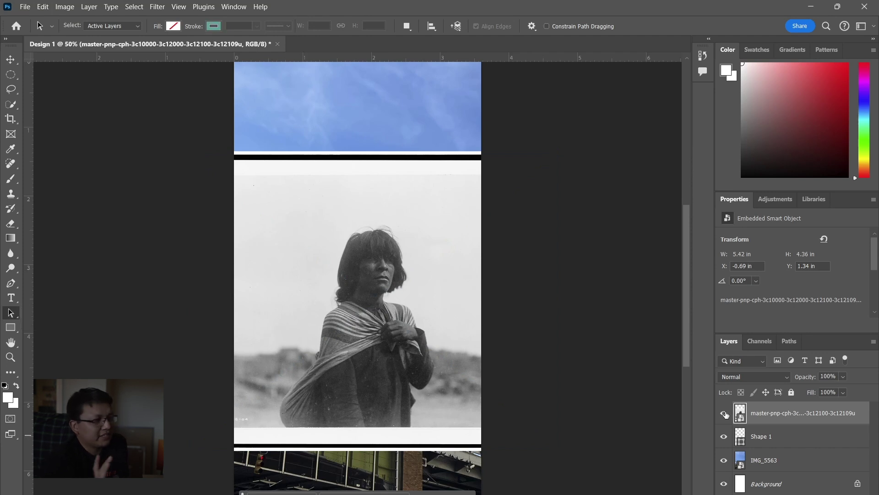
click(843, 377)
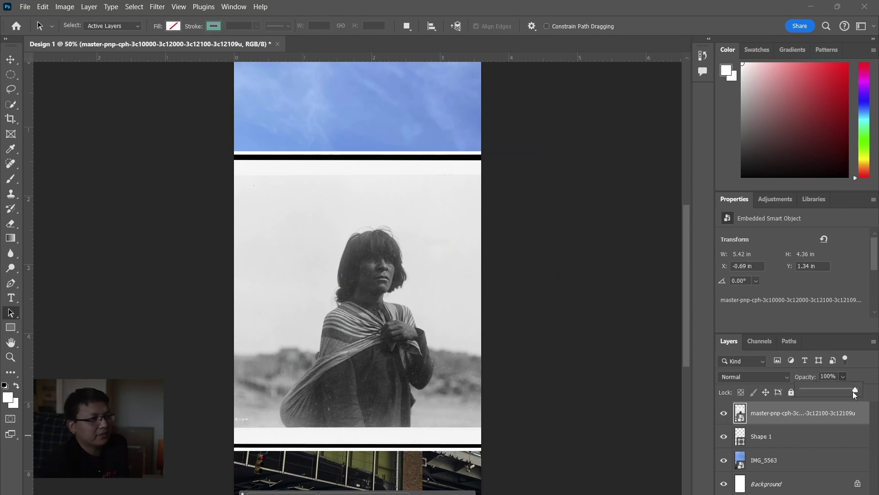
drag(855, 388, 825, 389)
click(341, 307)
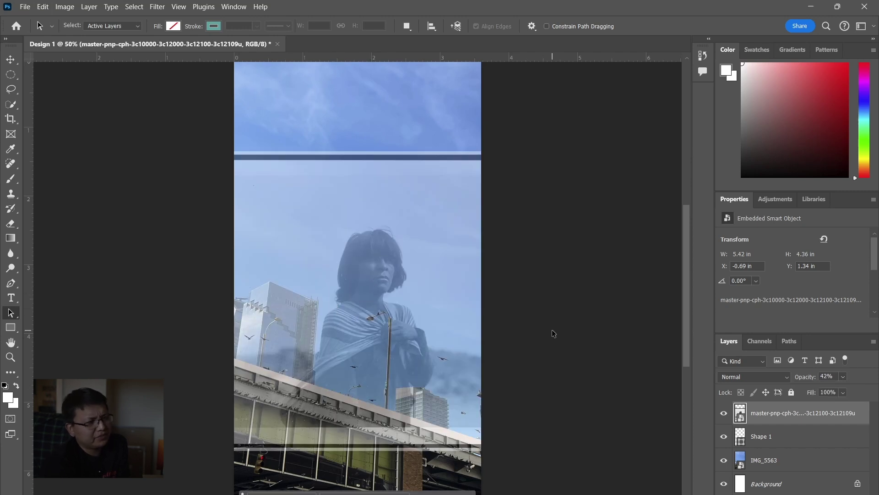
Move the portrait right and slightly down to about X -0.11 in, Y 1.47 in, with the figure around the lamppost, and deselect it.
click(10, 59)
drag(356, 311, 468, 323)
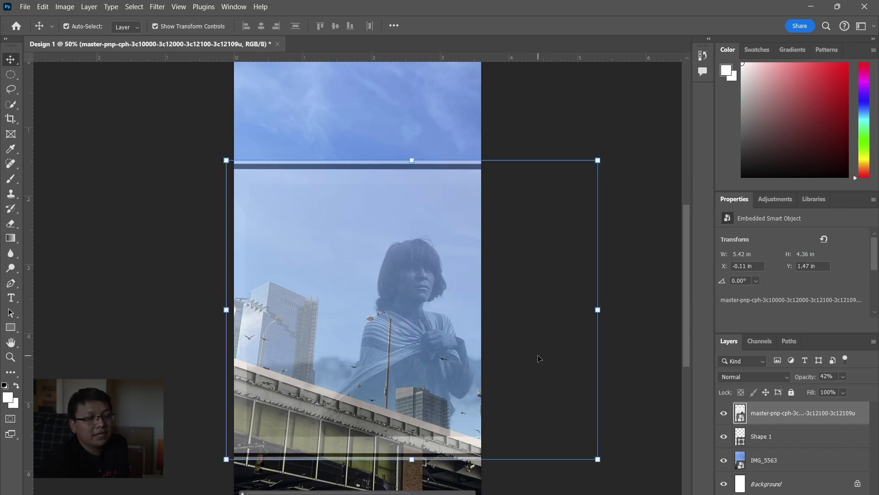
click(551, 134)
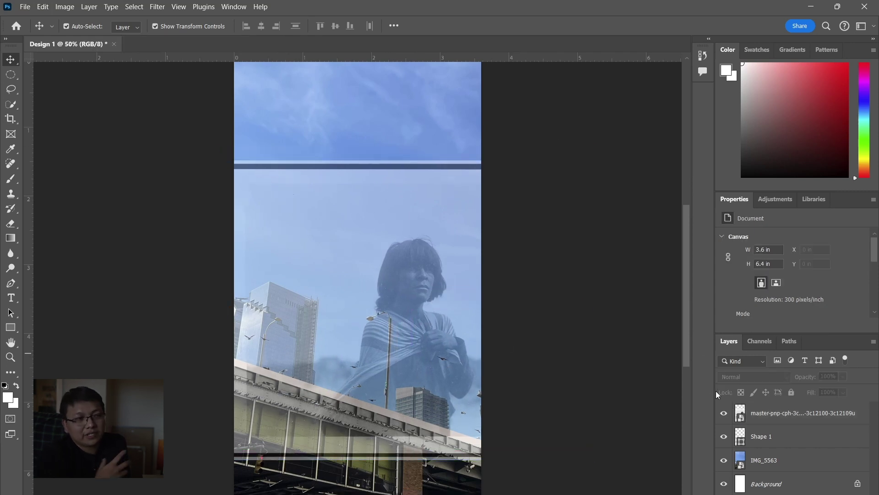
Duplicate the IMG_5563 layer and move the copy above the portrait layer at the top of the stack.
click(765, 418)
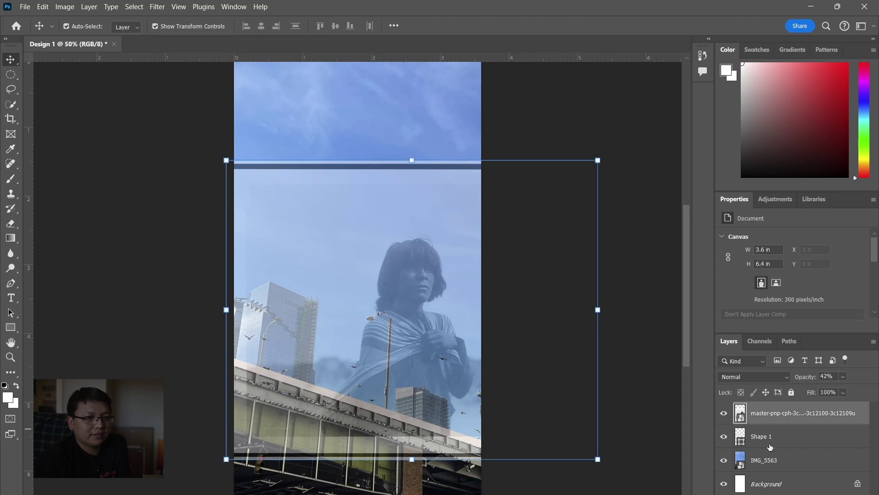
click(771, 461)
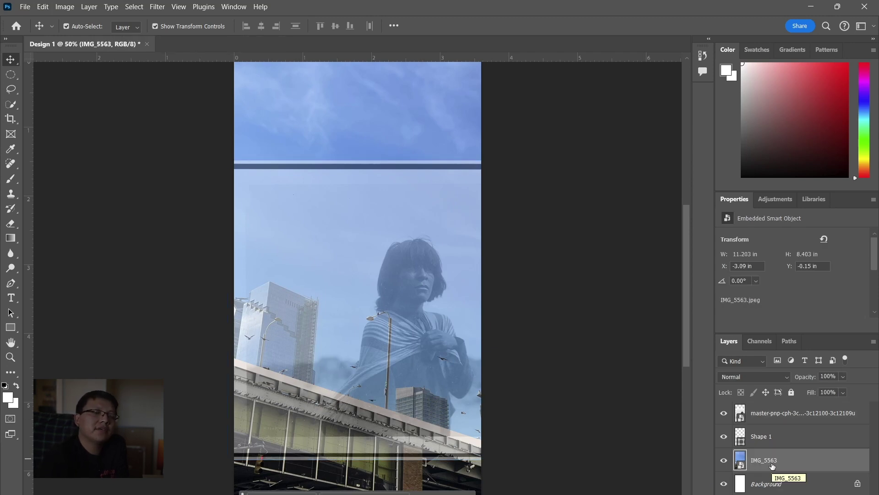
key(ctrl+j)
drag(772, 466, 757, 413)
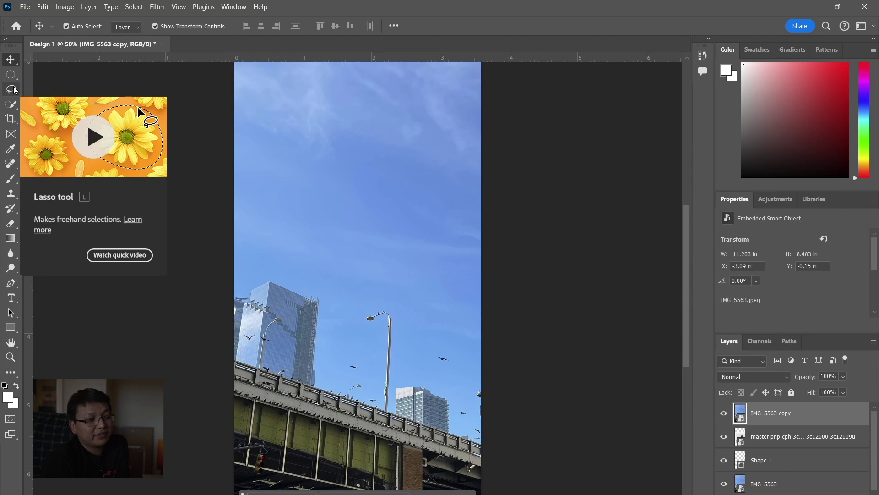
Select the whole sky on the IMG_5563 copy layer with the Quick Selection tool.
click(11, 104)
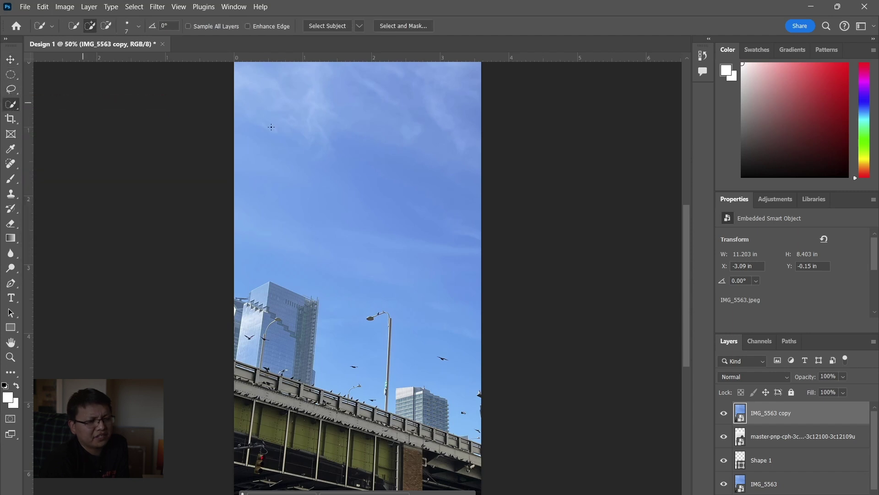
scroll(272, 172, up, 2)
mouse_move(248, 106)
mouse_down()
mouse_move(316, 131)
mouse_move(418, 152)
mouse_move(464, 201)
mouse_up()
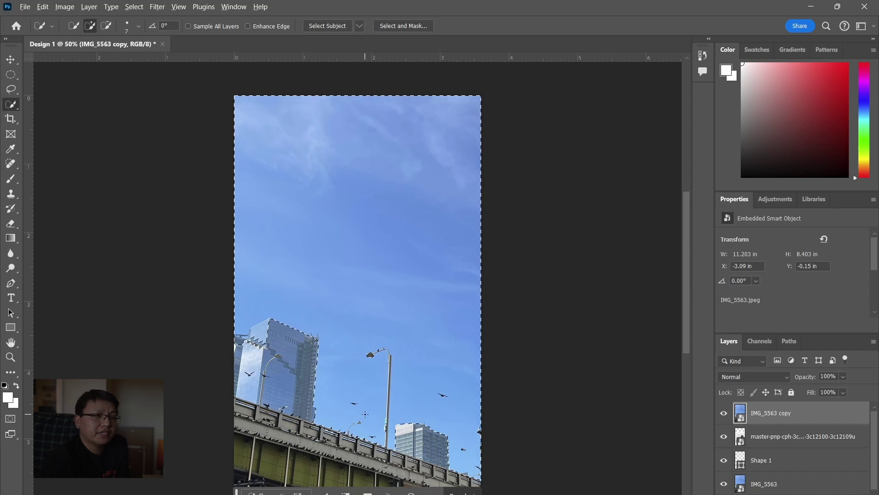
Subtract the small street lamp on the bridge and the lower part of the tall lamppost from the sky selection.
scroll(374, 366, up, 5)
scroll(378, 354, down, 3)
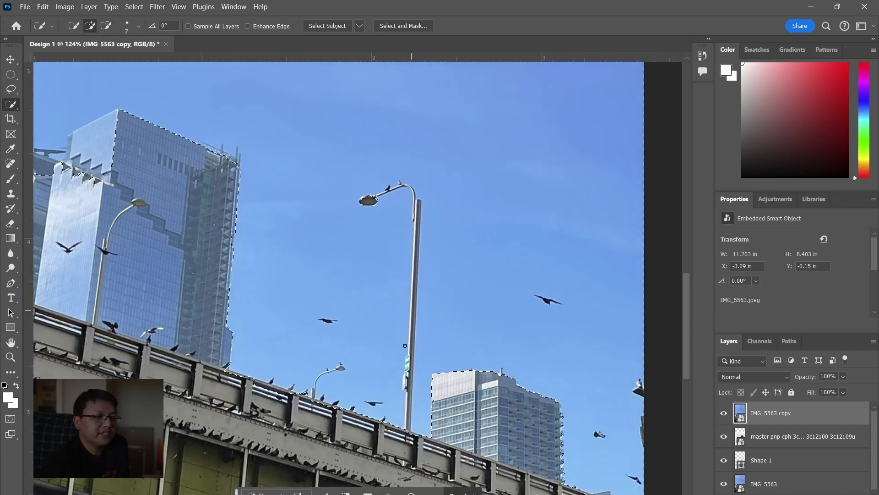
scroll(397, 384, down, 1)
scroll(398, 385, up, 5)
mouse_move(285, 350)
mouse_down()
mouse_move(244, 368)
mouse_move(222, 406)
mouse_up()
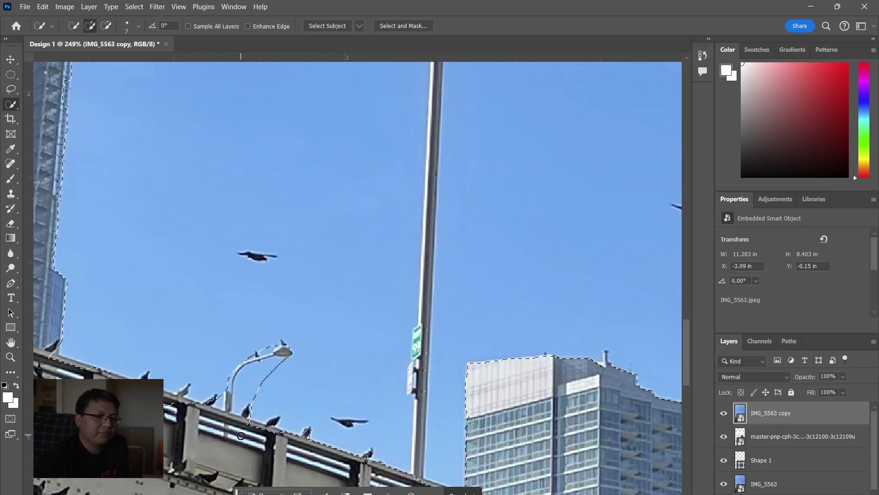
mouse_move(423, 332)
mouse_down()
mouse_move(426, 307)
mouse_move(413, 479)
mouse_up()
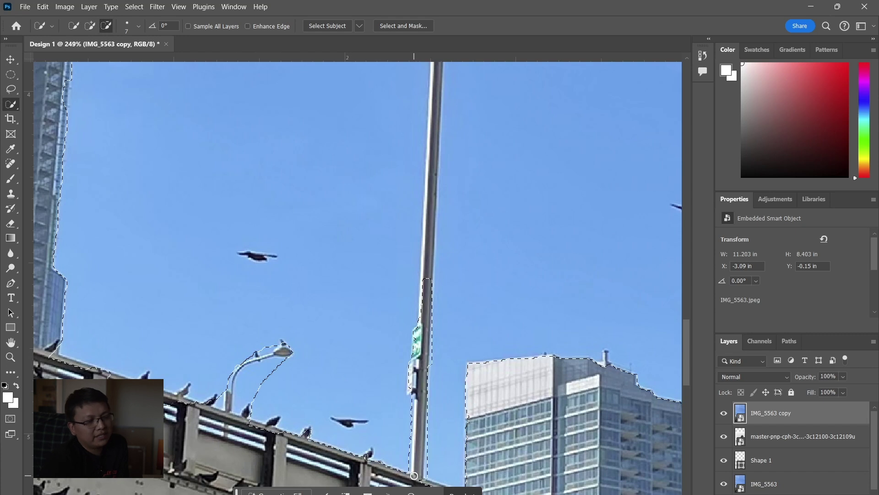
scroll(421, 447, down, 2)
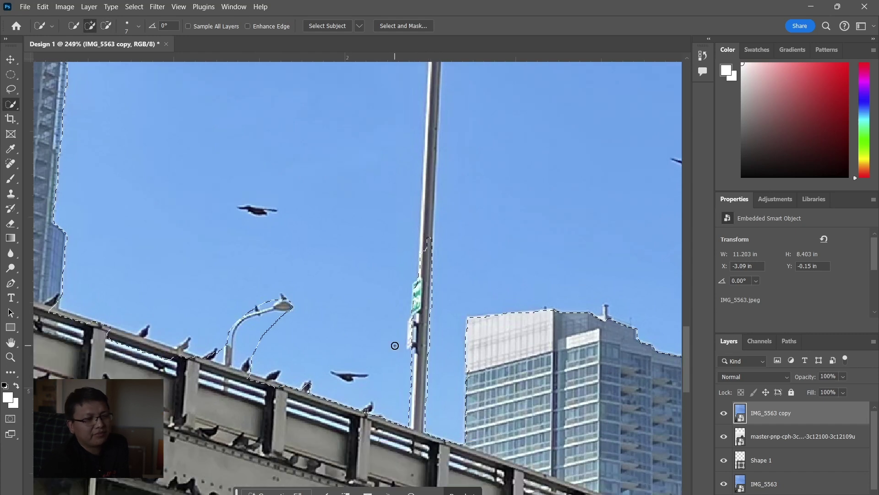
Subtract the tall lamppost's street sign and the rest of its pole from the sky selection.
scroll(395, 346, up, 3)
drag(414, 364, 412, 402)
drag(413, 364, 419, 356)
scroll(419, 355, up, 3)
mouse_move(436, 198)
mouse_down()
mouse_move(423, 440)
mouse_move(422, 410)
mouse_up()
drag(435, 133, 423, 428)
drag(431, 151, 431, 125)
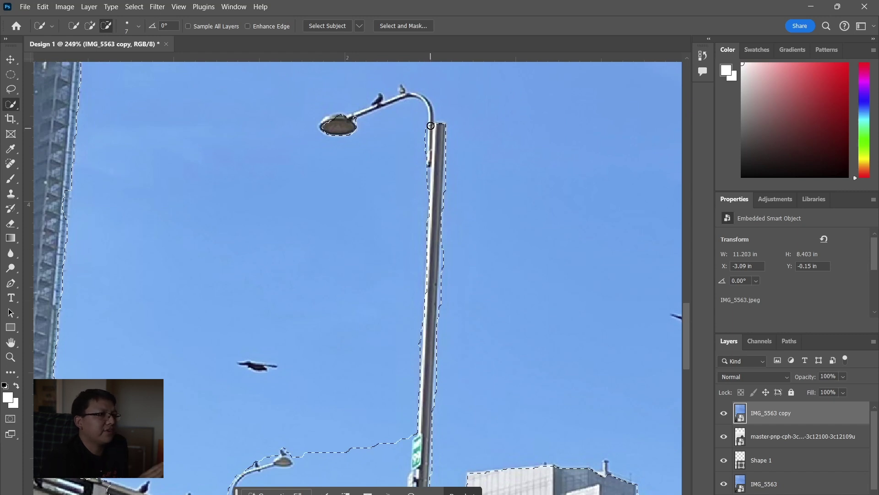
Refine the sky selection around the tall lamppost's curved arm and lamp head so they are excluded.
mouse_move(350, 118)
mouse_down()
mouse_move(409, 93)
mouse_move(400, 87)
mouse_move(425, 105)
mouse_move(431, 131)
mouse_up()
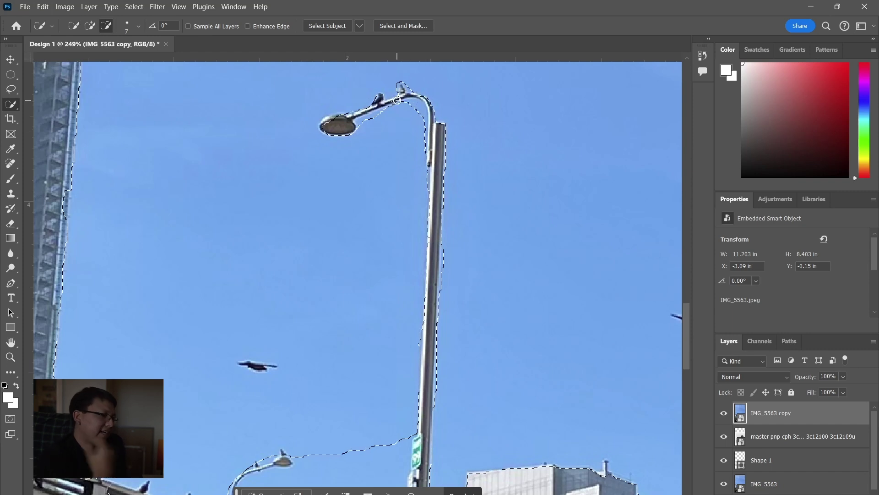
drag(397, 100, 378, 108)
drag(240, 362, 278, 367)
key(ctrl+z)
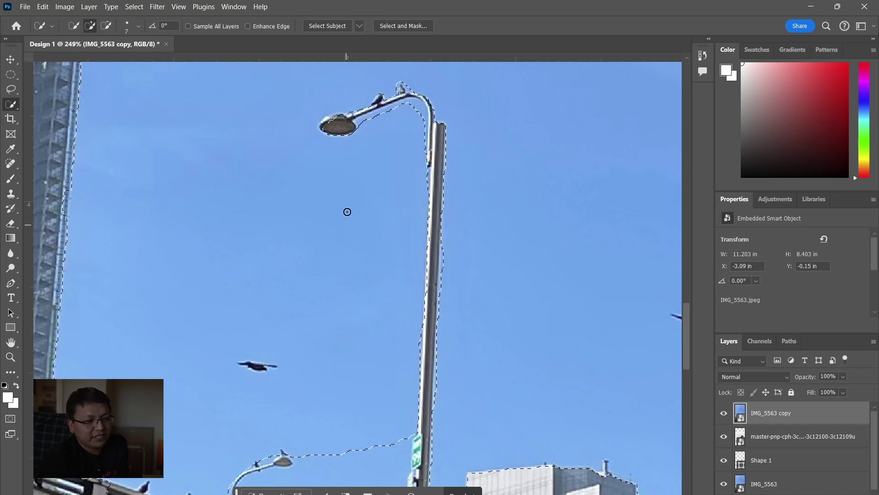
mouse_move(343, 118)
mouse_down()
mouse_move(324, 128)
mouse_move(354, 131)
mouse_up()
drag(403, 117, 373, 175)
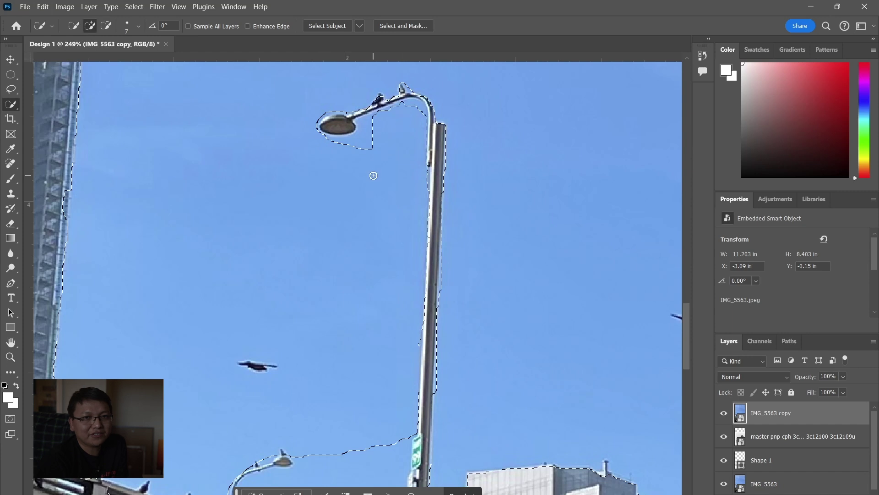
mouse_move(379, 113)
mouse_down()
mouse_move(377, 134)
mouse_move(359, 152)
mouse_move(328, 142)
mouse_up()
Try copying the selected sky to its own layer and undo the copy.
scroll(360, 242, down, 4)
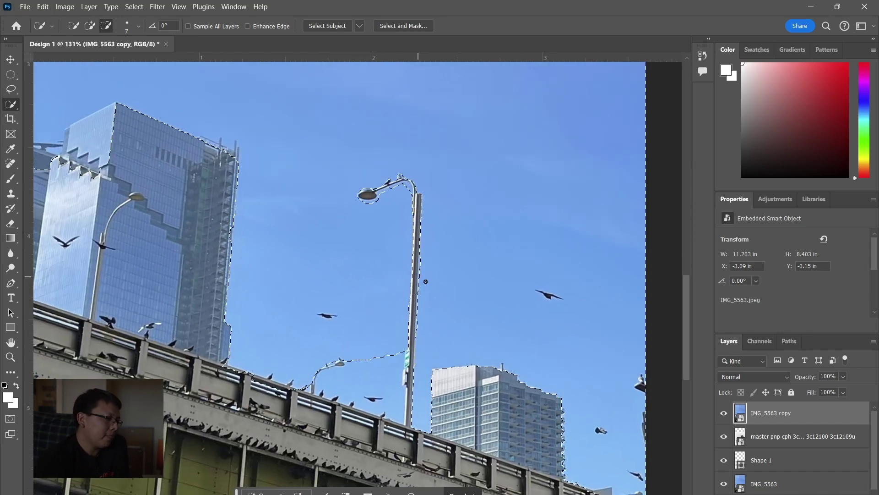
scroll(137, 170, right, 2)
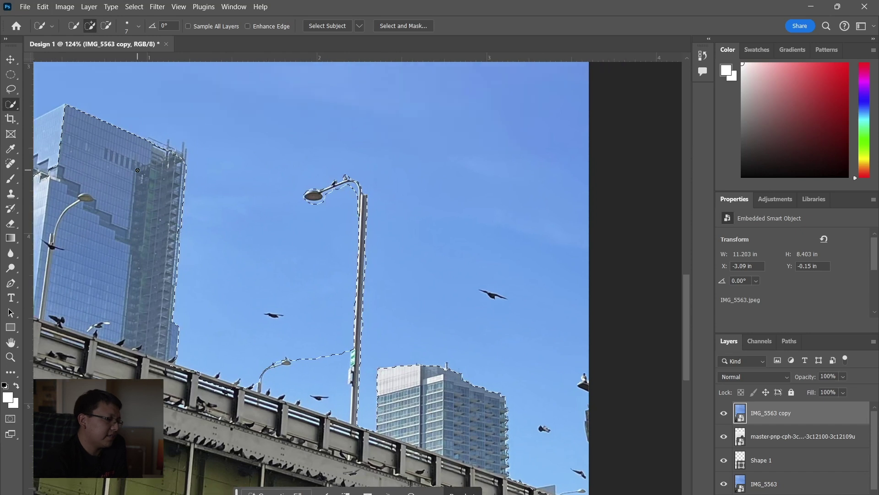
scroll(138, 170, left, 2)
key(ctrl+j)
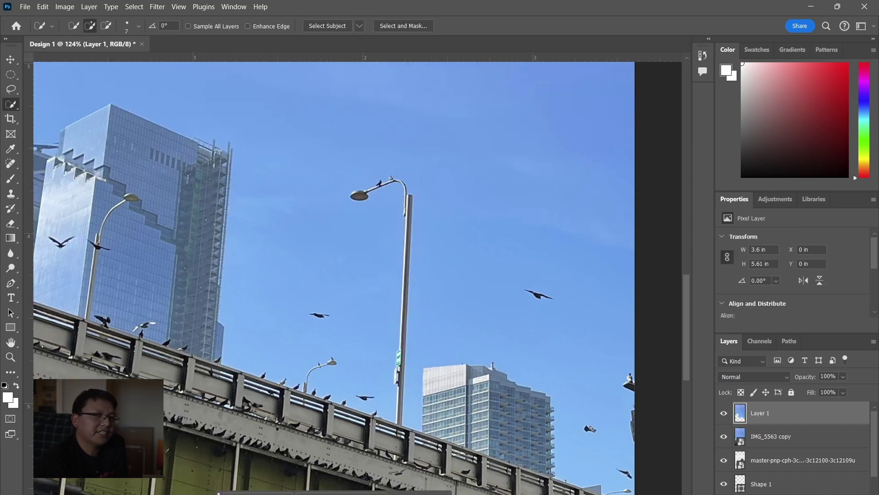
ctrl+click(733, 417)
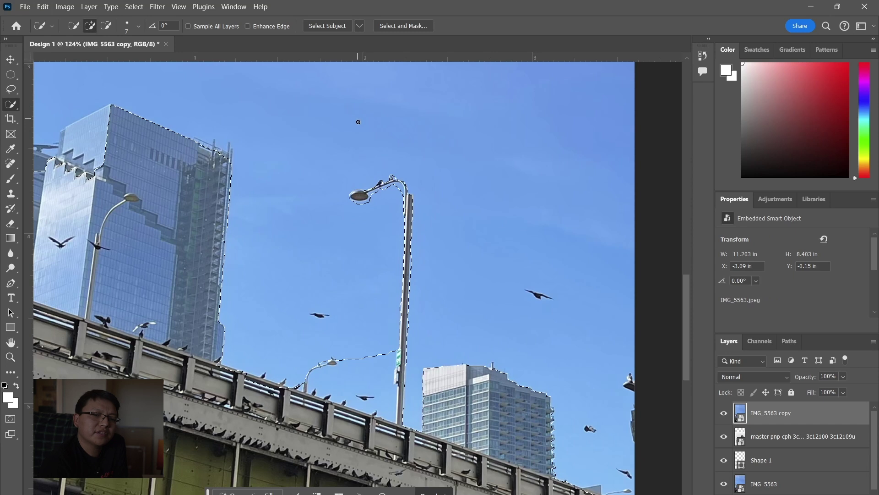
Run Select Subject on the IMG_5563 copy layer to pick out the lamppost, discarding the current sky selection.
click(326, 27)
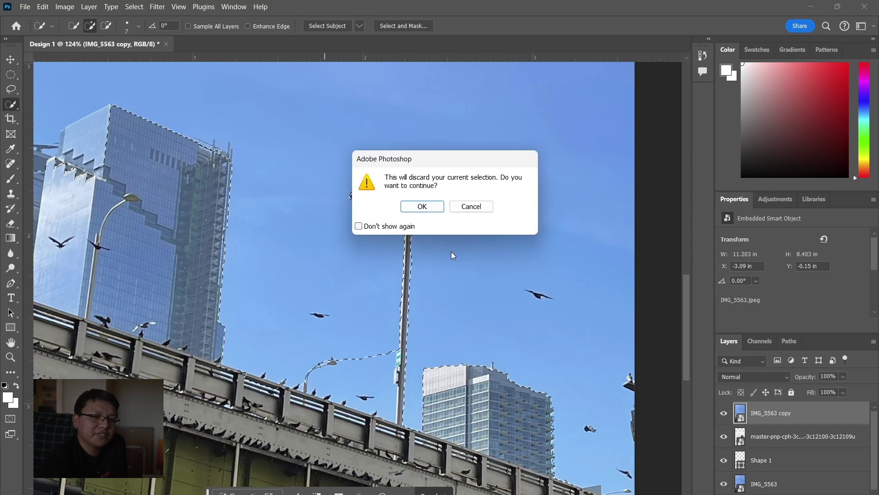
click(424, 209)
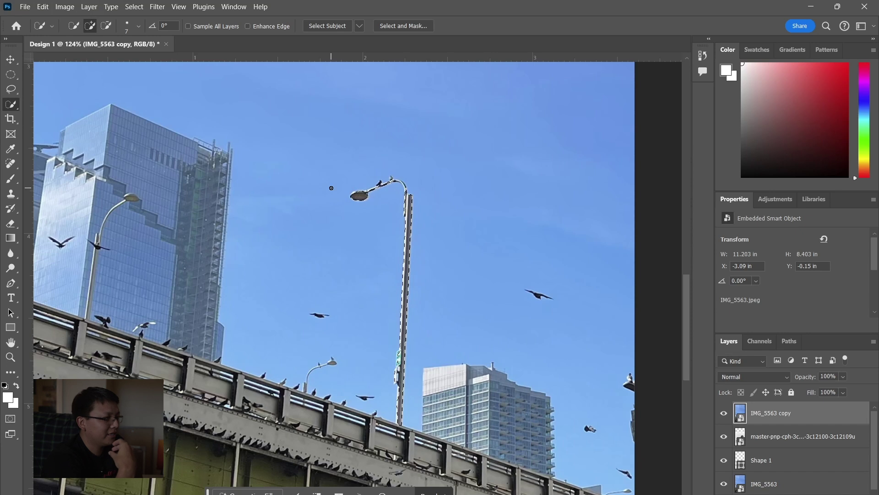
scroll(280, 269, up, 5)
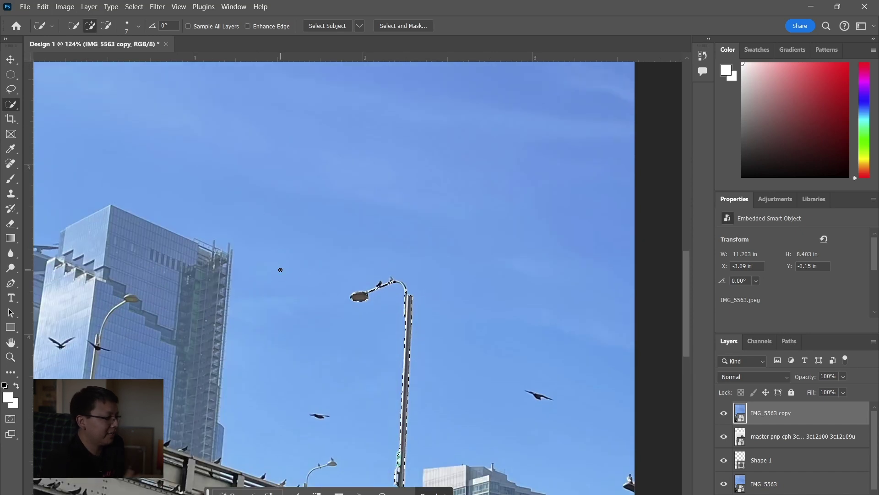
scroll(281, 270, down, 5)
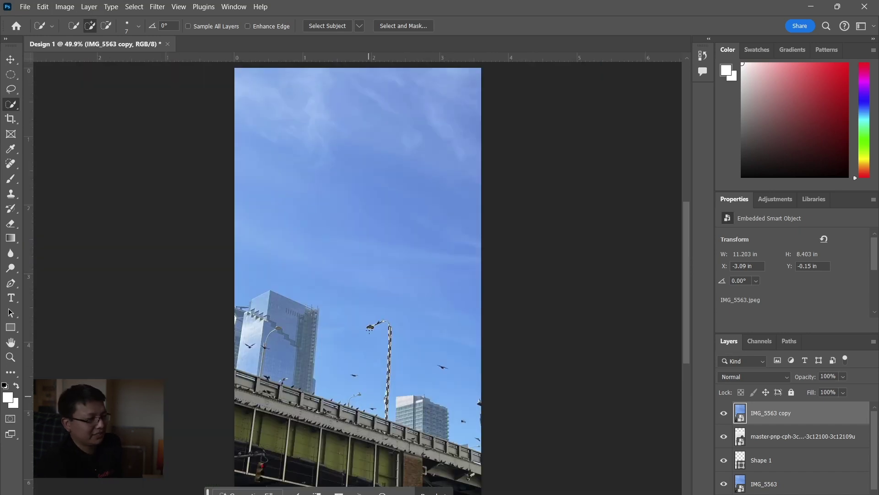
Add the right-hand street lamp, the bridge and the buildings on both sides to the lamppost selection.
click(727, 415)
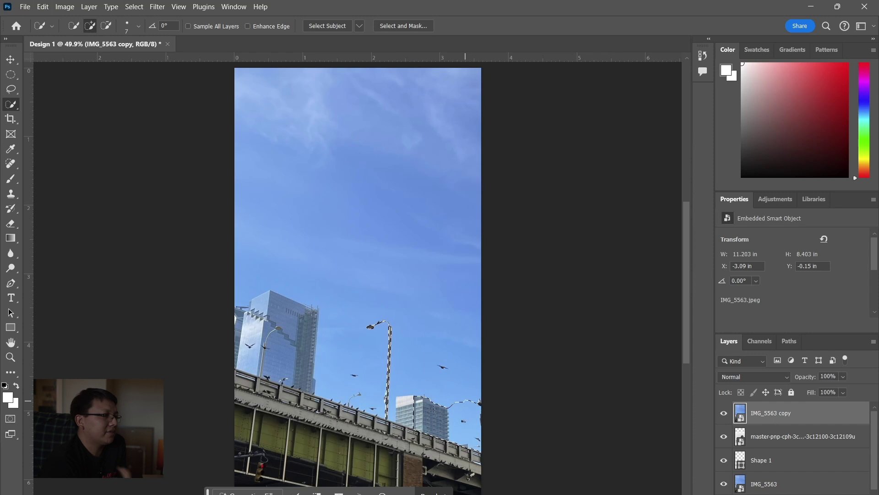
drag(408, 431, 399, 447)
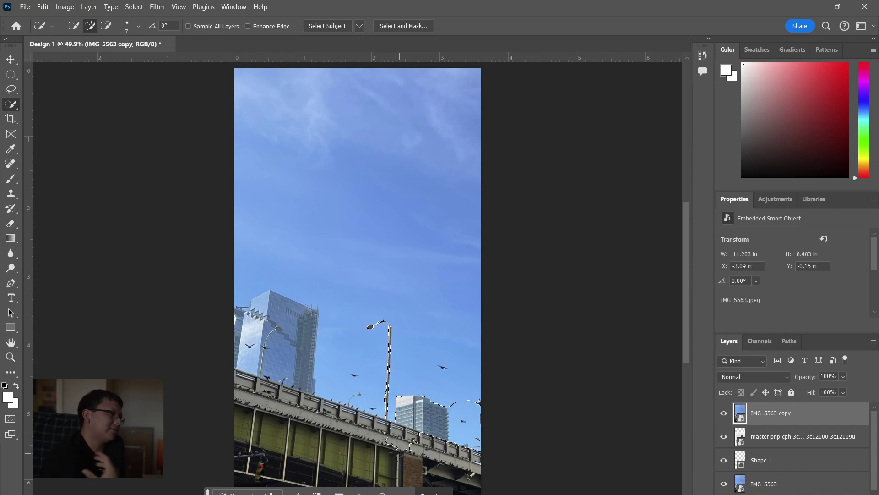
drag(290, 409, 288, 325)
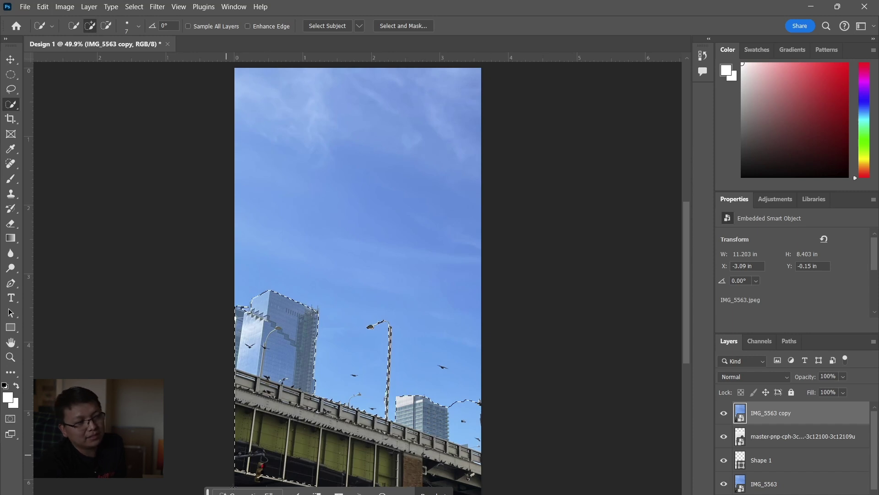
scroll(363, 425, up, 5)
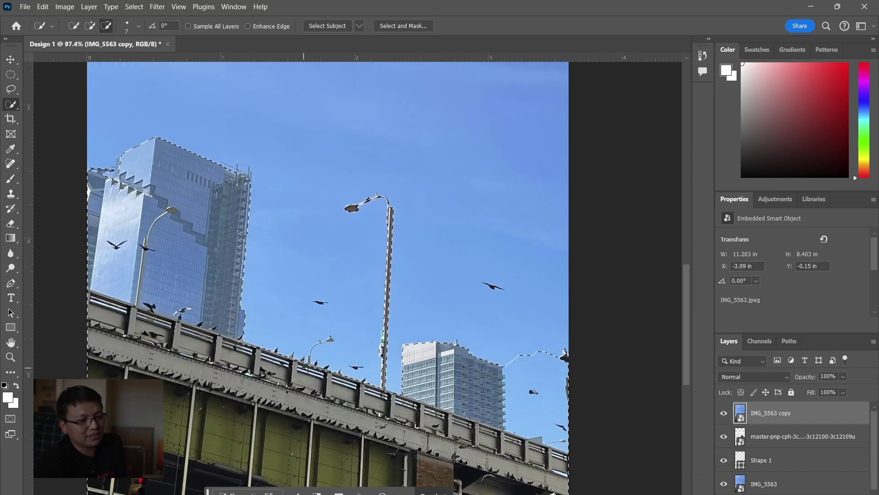
Copy the selected bridge, buildings and lampposts to a new layer and hide the IMG_5563 copy layer.
scroll(580, 423, left, 3)
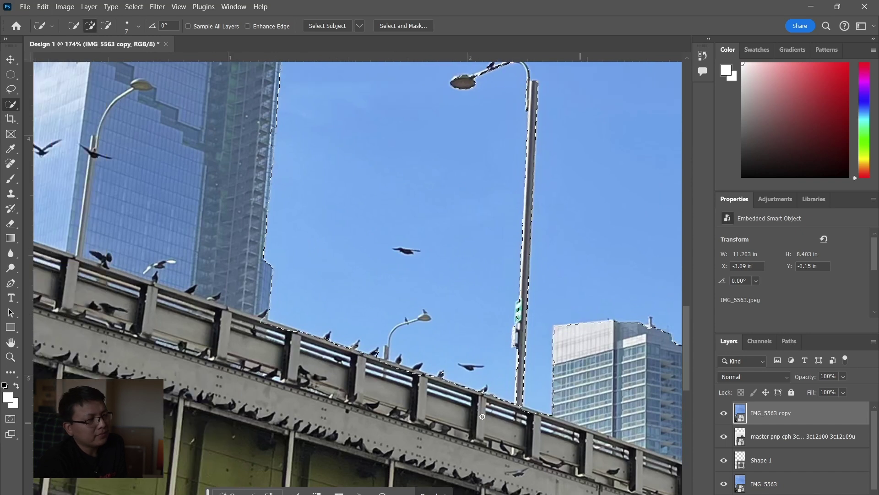
key(ctrl+0)
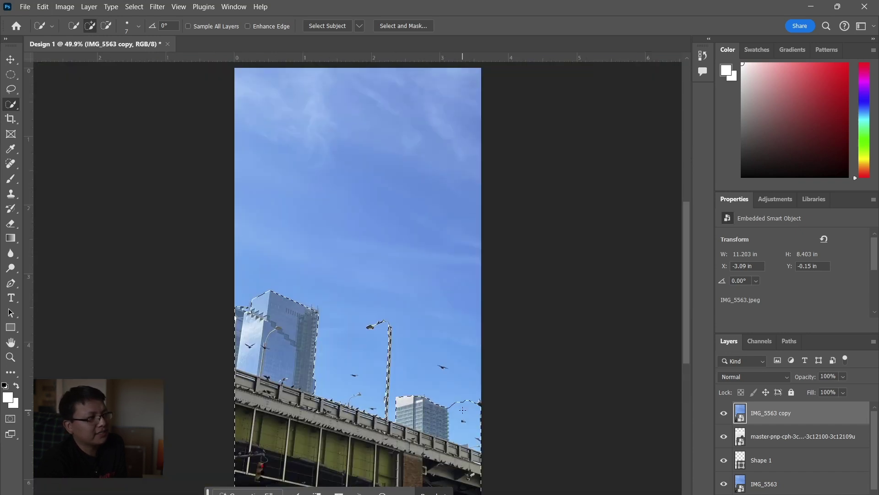
key(ctrl+j)
click(723, 436)
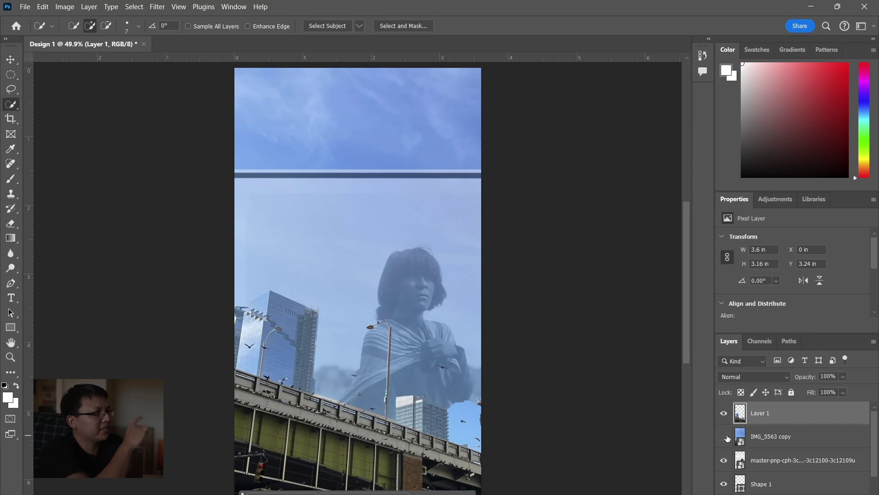
Set the archival portrait layer's opacity to 100% and move it slightly up and to the right, to X 0 in and Y 1.25 in.
click(11, 60)
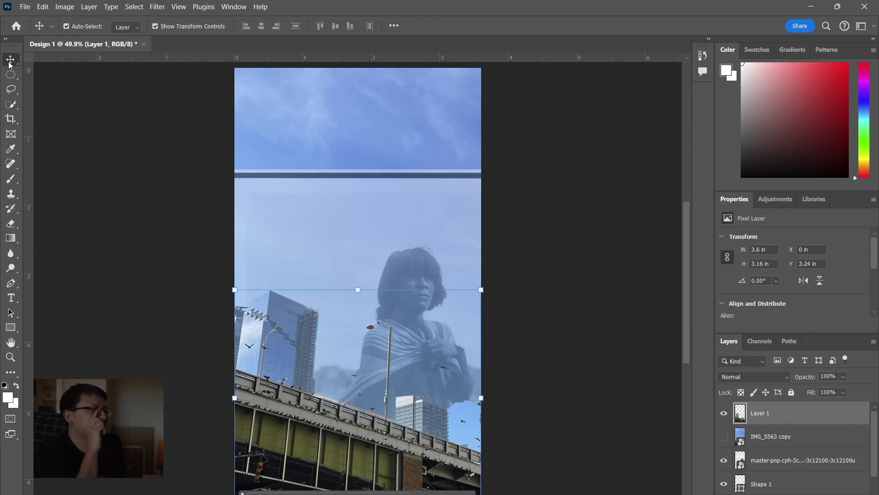
click(760, 458)
click(844, 376)
drag(842, 393, 872, 393)
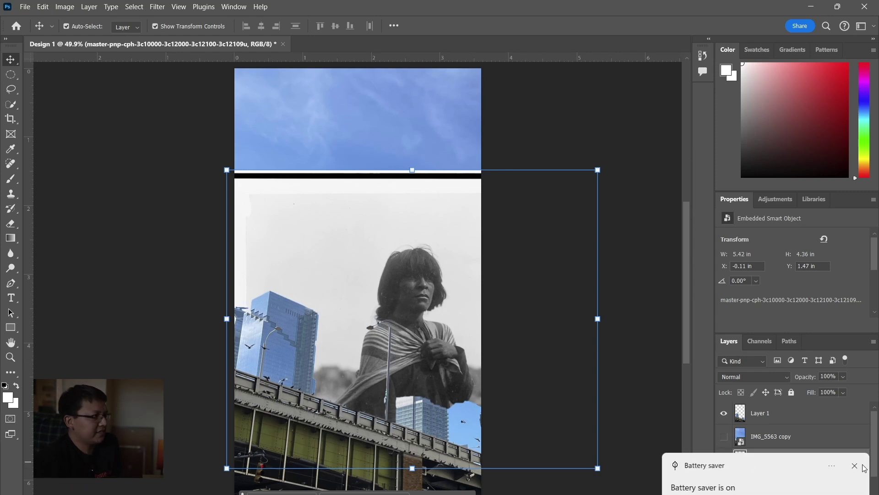
click(855, 465)
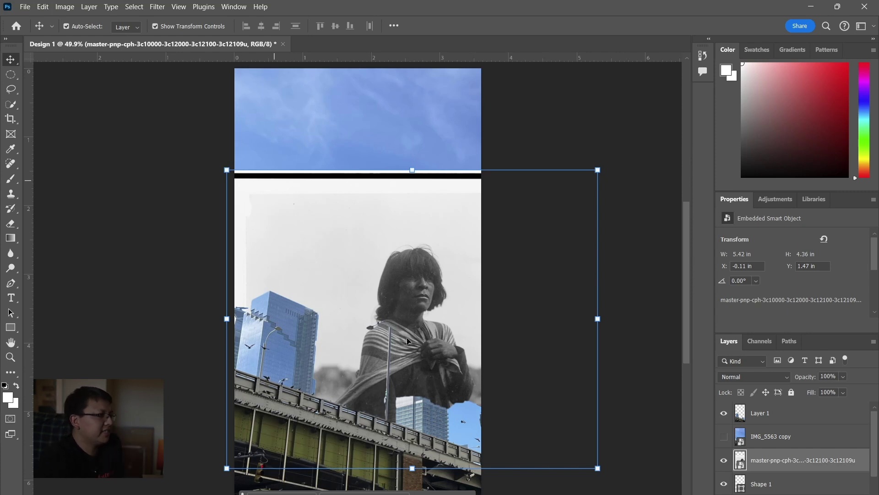
drag(434, 368, 441, 352)
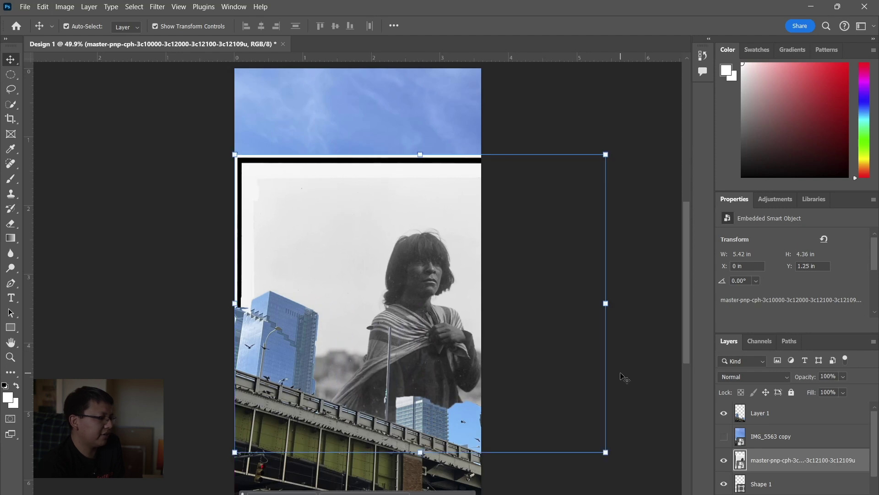
click(724, 459)
click(725, 461)
Add a layer mask to Layer 1 and paint it black over the right-hand building and leftover sky patch above the bridge.
click(767, 414)
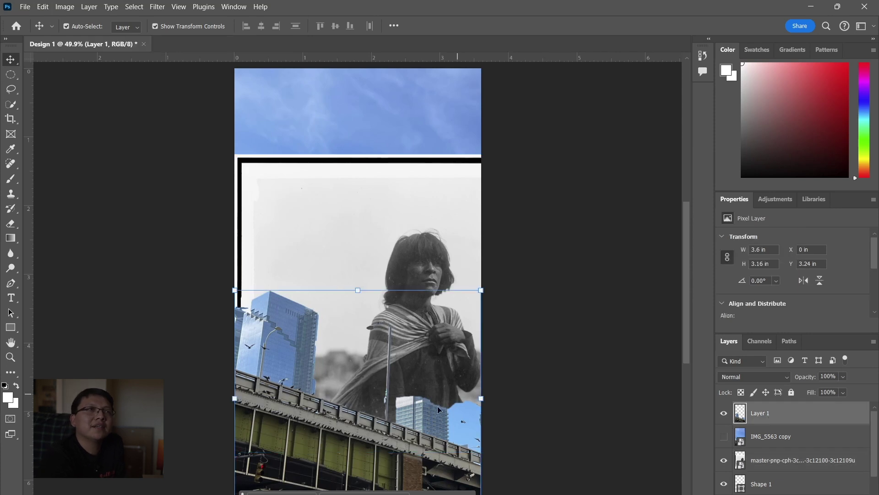
click(793, 493)
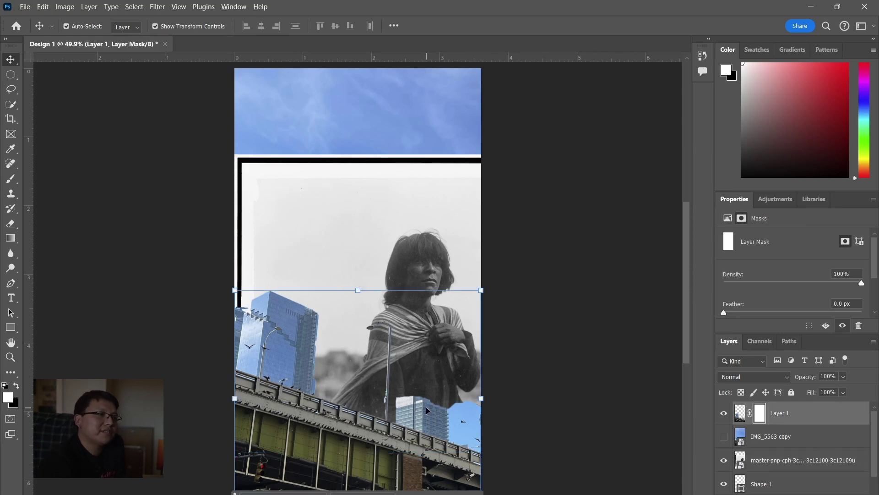
scroll(427, 407, up, 4)
key(b)
scroll(420, 417, down, 3)
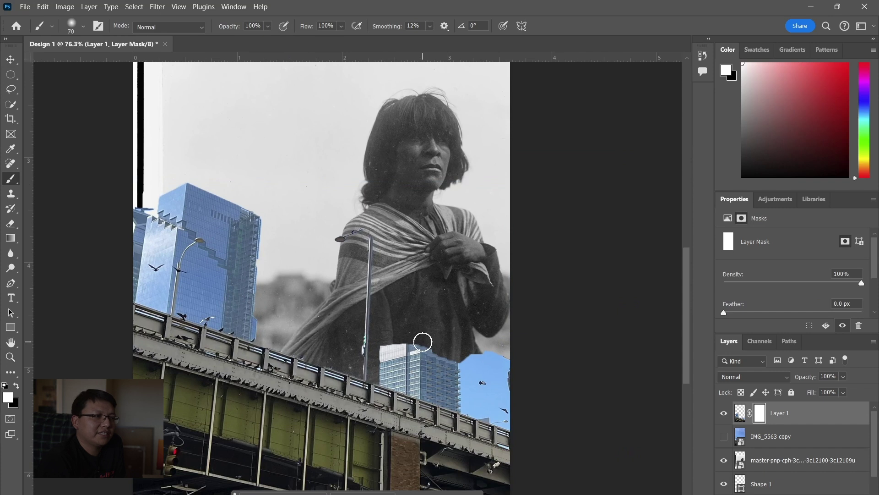
key(x)
mouse_move(404, 342)
mouse_down()
mouse_move(458, 361)
mouse_move(429, 353)
mouse_move(493, 348)
mouse_move(456, 361)
mouse_move(498, 371)
mouse_move(497, 349)
mouse_move(505, 367)
mouse_move(450, 366)
mouse_move(541, 402)
mouse_move(478, 386)
mouse_move(493, 361)
mouse_up()
mouse_move(382, 342)
mouse_down()
mouse_move(384, 378)
mouse_move(454, 392)
mouse_move(381, 362)
mouse_move(409, 362)
mouse_move(395, 347)
mouse_move(415, 354)
mouse_move(474, 376)
mouse_move(461, 378)
mouse_move(460, 391)
mouse_move(475, 408)
mouse_move(533, 427)
mouse_move(478, 390)
mouse_up()
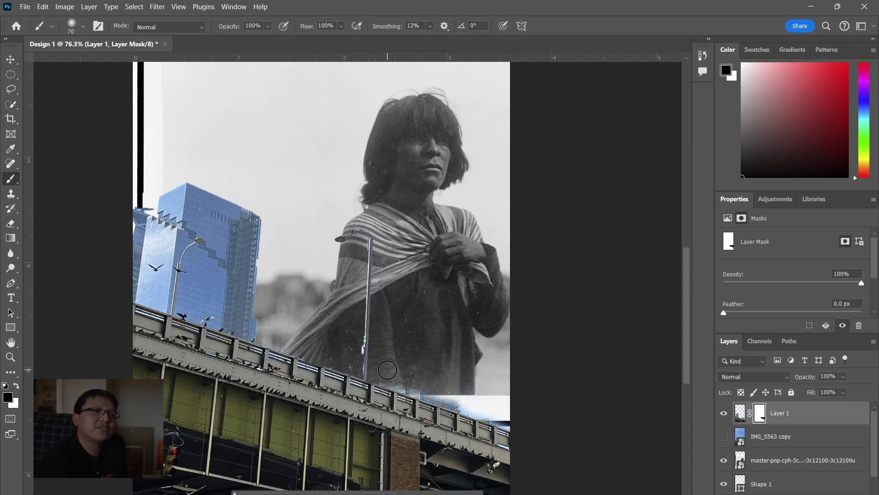
drag(385, 375, 472, 409)
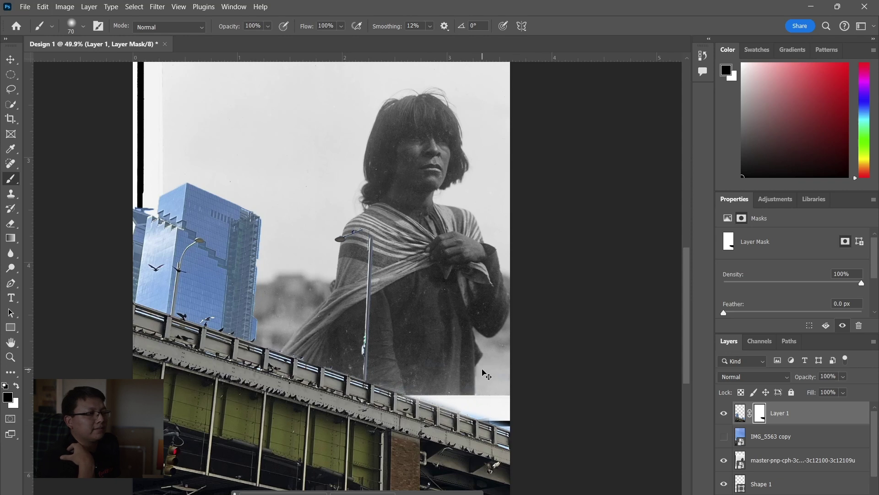
Move the archival portrait layer up and to the left, to X -0.2 in and Y 0.82 in.
key(ctrl+0)
click(764, 462)
click(724, 461)
click(723, 460)
click(11, 64)
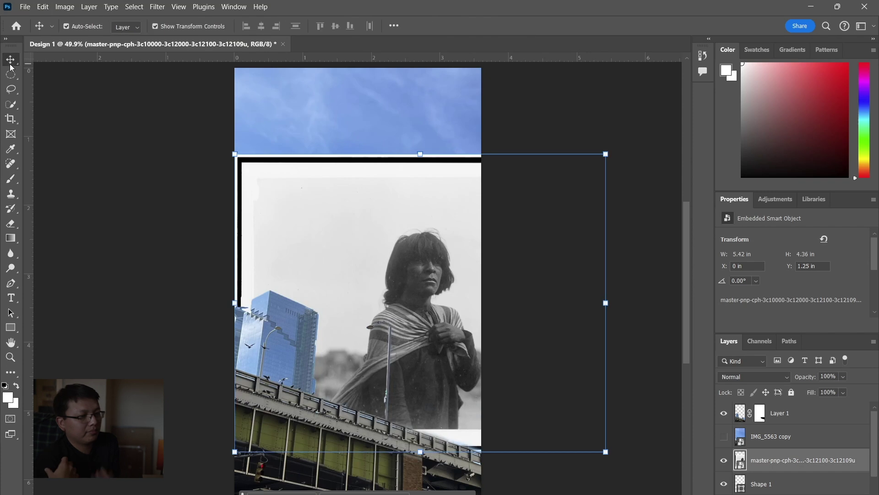
drag(480, 378, 406, 314)
Cut the woman out of the archival portrait onto her own layer using Select Subject, and hide the original portrait layer.
click(135, 6)
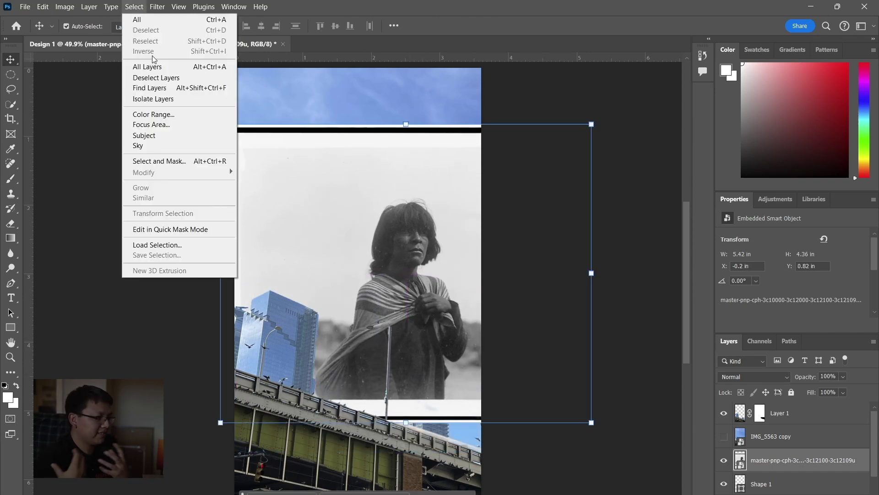
click(154, 135)
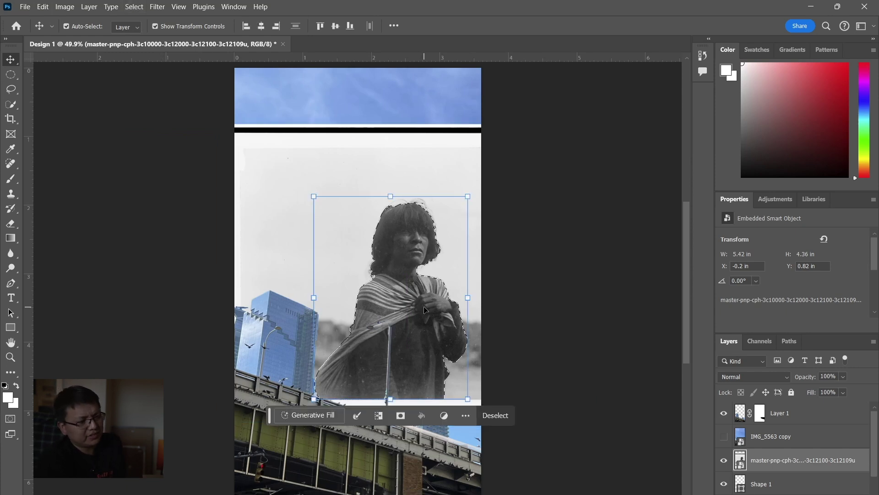
key(ctrl+j)
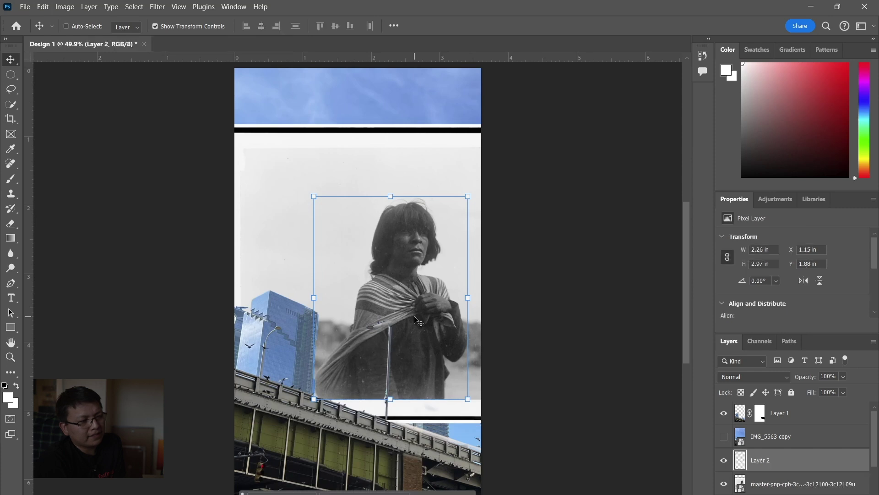
click(724, 484)
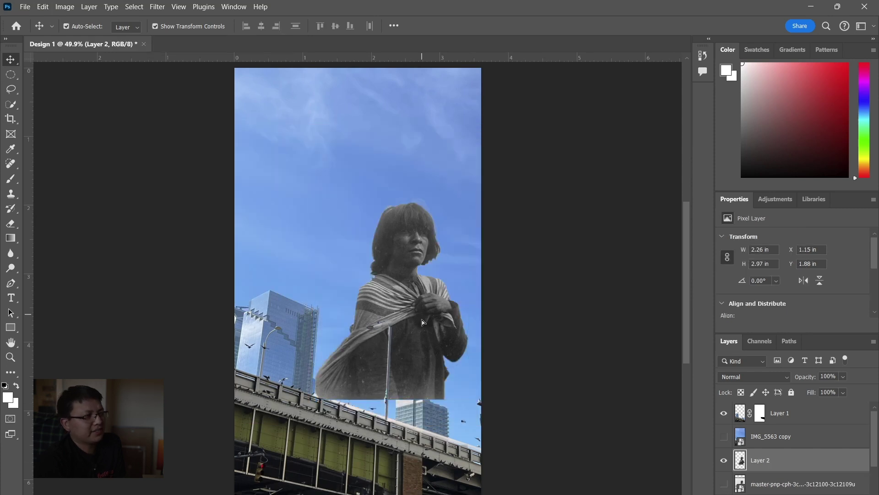
Enlarge the woman's cutout to about 2.59 by 3.4 in and position it lower so its base sits behind the bridge.
drag(450, 388, 456, 431)
key(ctrl+t)
drag(316, 240, 294, 210)
drag(406, 353, 421, 367)
key(Return)
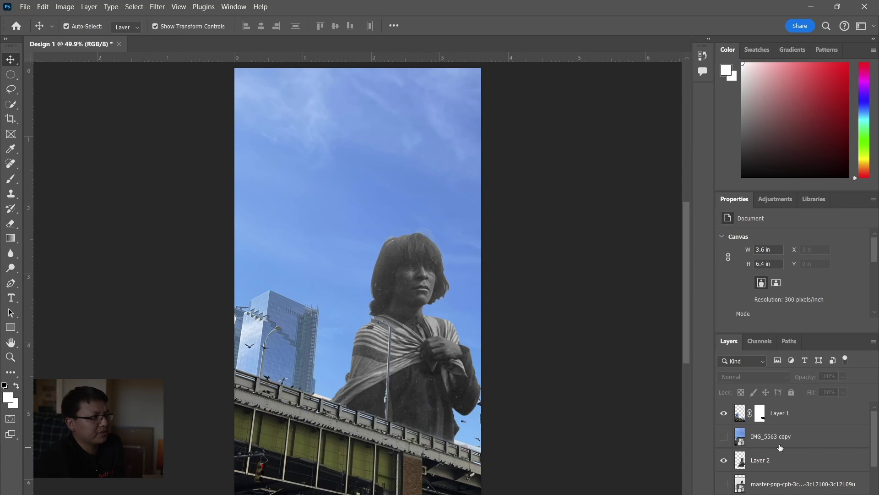
Draw a circle about 830 px in diameter around the woman's head and upper body, extending past the canvas edge.
click(774, 460)
click(725, 460)
click(725, 461)
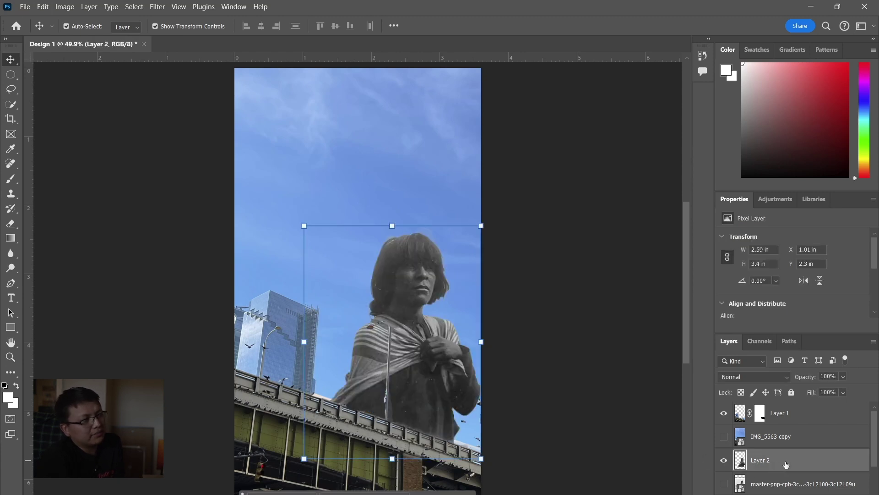
click(14, 330)
click(59, 338)
drag(355, 191, 544, 485)
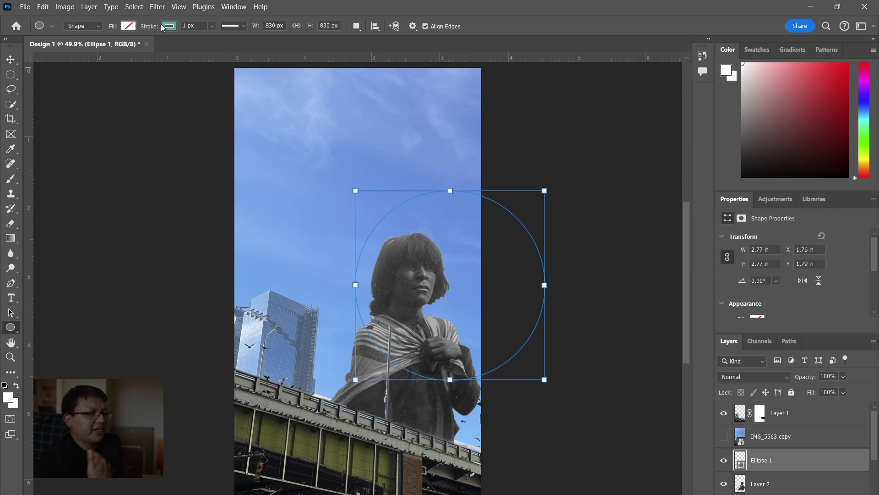
Remove the circle's stroke and fill it with the recently used coral orange.
click(168, 26)
click(102, 48)
click(129, 27)
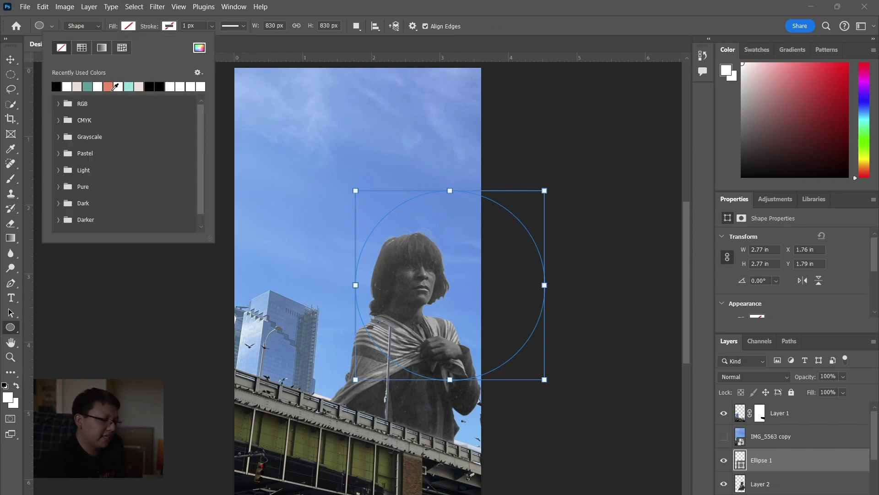
click(108, 86)
Place the circle layer below the woman's cutout and shift it slightly down and right behind her.
key(v)
drag(770, 467, 774, 491)
drag(466, 260, 471, 281)
click(486, 349)
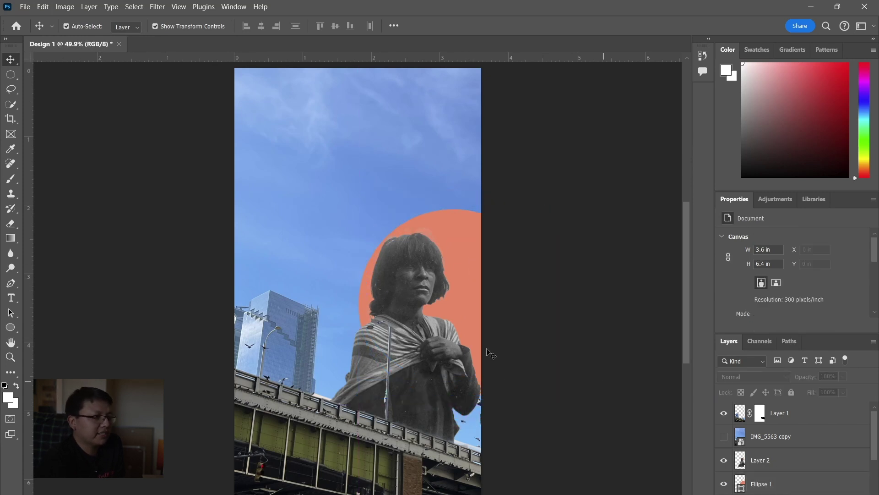
scroll(403, 242, down, 3)
scroll(403, 241, up, 2)
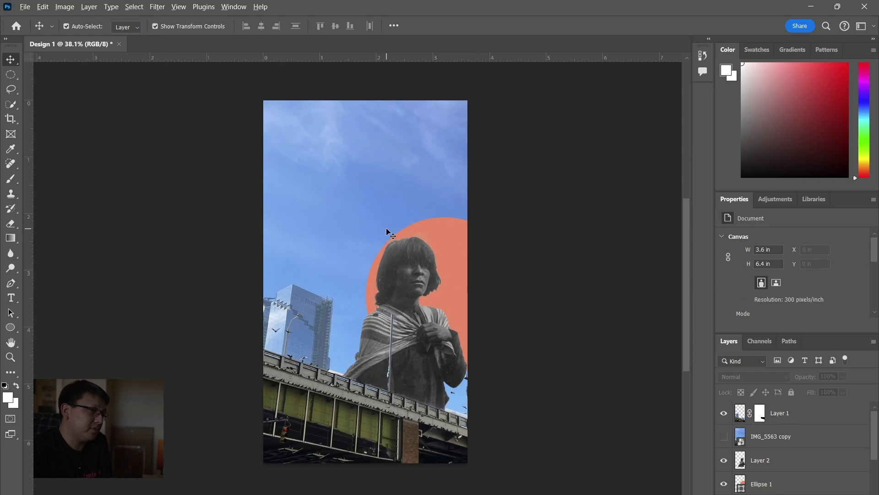
scroll(387, 232, up, 1)
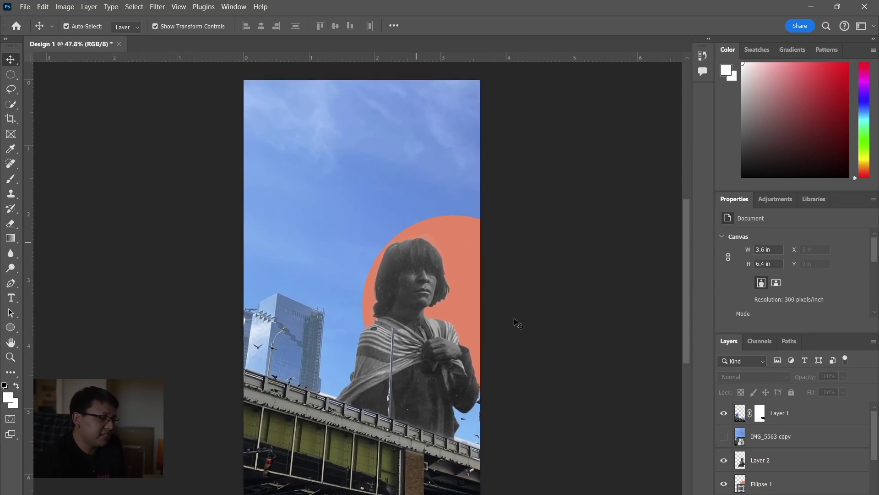
scroll(812, 449, down, 3)
scroll(812, 449, up, 3)
scroll(816, 421, down, 3)
scroll(815, 422, up, 3)
Try a Black & White adjustment layer directly above the IMG_5563 background photo.
click(791, 442)
click(791, 442)
scroll(794, 473, down, 2)
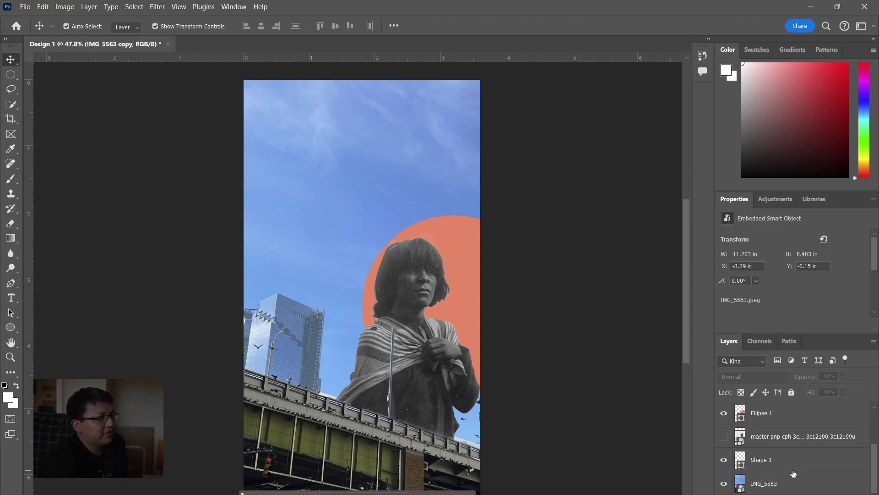
click(774, 466)
click(775, 482)
right_click(776, 482)
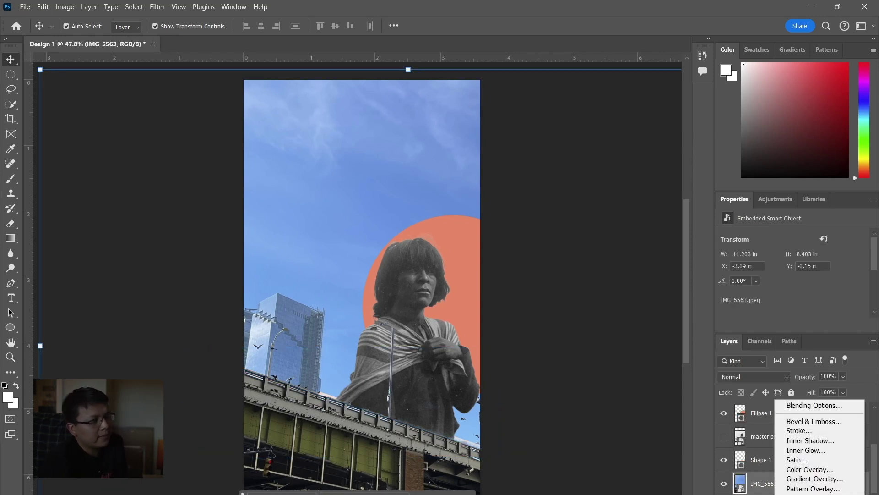
click(765, 483)
click(797, 494)
click(822, 427)
drag(799, 483, 780, 482)
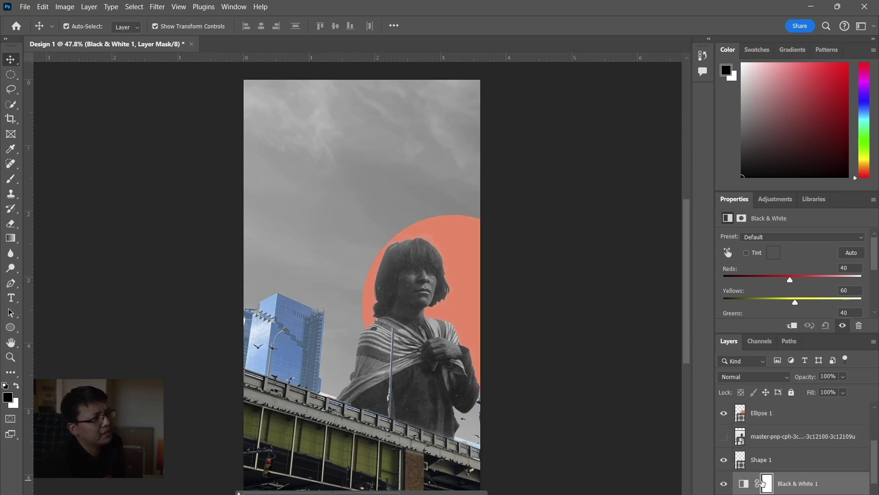
Try clipping a duplicate of the Black & White adjustment to Layer 1, and delete the duplicate.
scroll(784, 467, up, 3)
scroll(802, 463, down, 3)
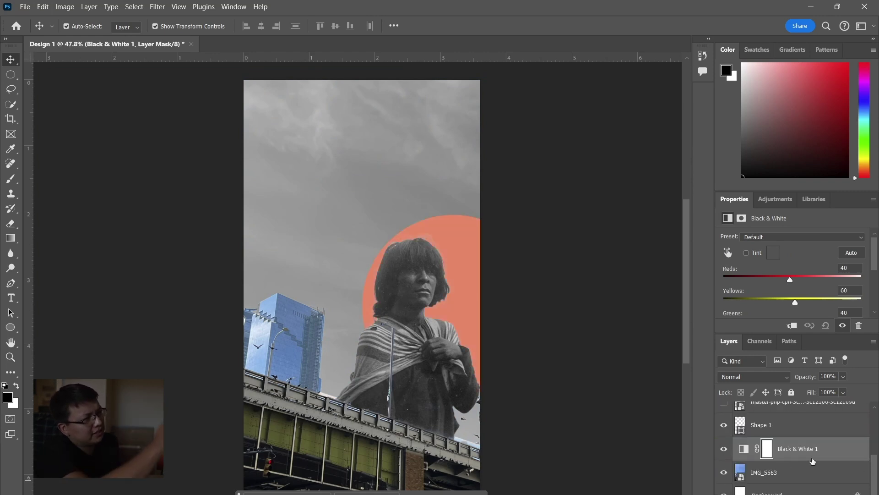
key(ctrl+j)
drag(813, 450, 779, 408)
alt+click(740, 425)
scroll(751, 293, down, 5)
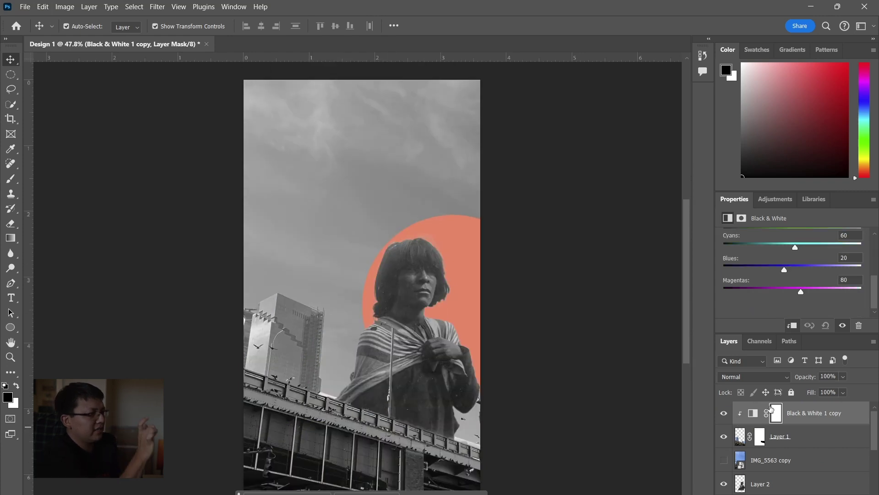
click(753, 413)
key(Delete)
Add a Hue/Saturation adjustment clipped to Layer 1 and reduce the saturation of the bridge and buildings.
click(798, 493)
click(812, 404)
alt+click(742, 424)
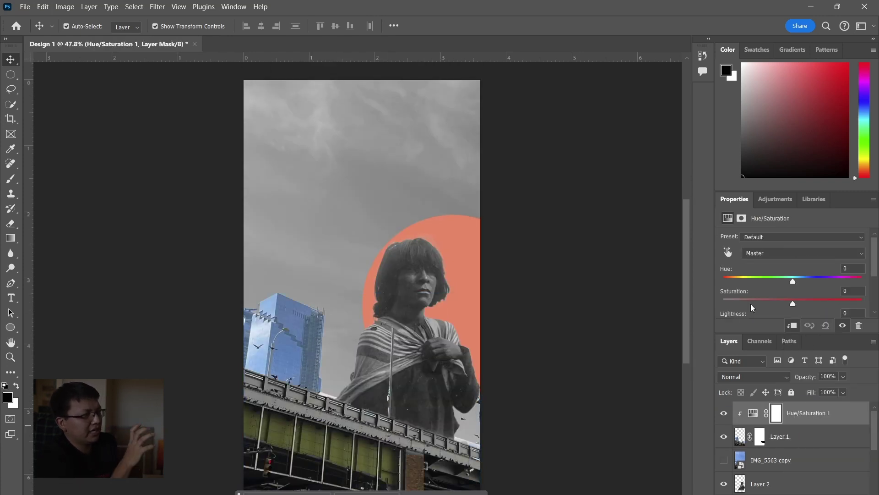
scroll(819, 426, down, 5)
Replace the Black & White adjustment above IMG_5563 with a Hue/Saturation adjustment at saturation -77.
click(835, 454)
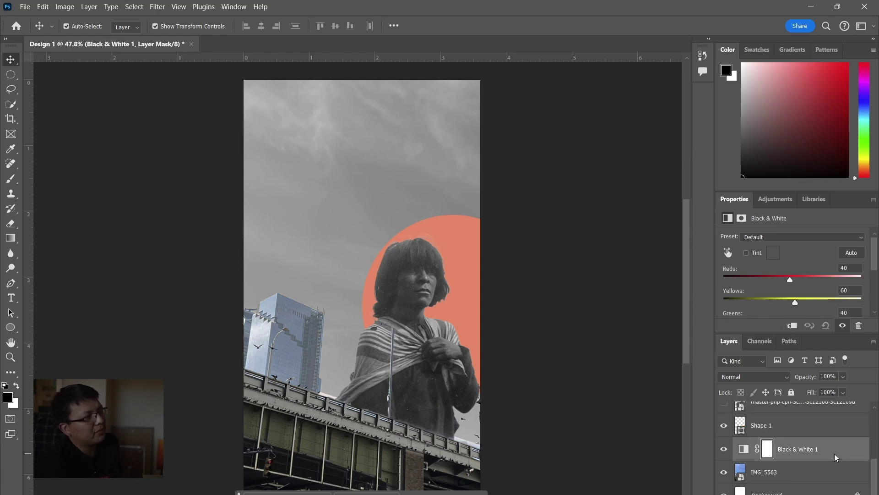
key(Delete)
click(798, 494)
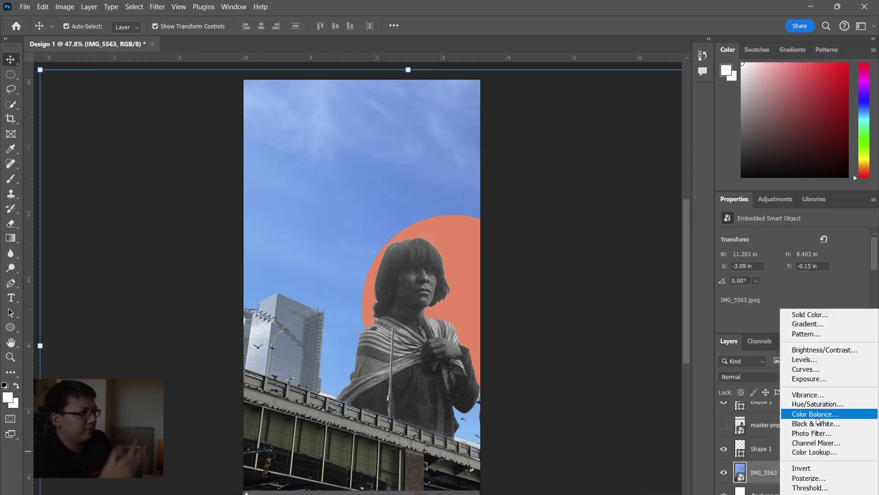
click(820, 404)
scroll(779, 439, up, 3)
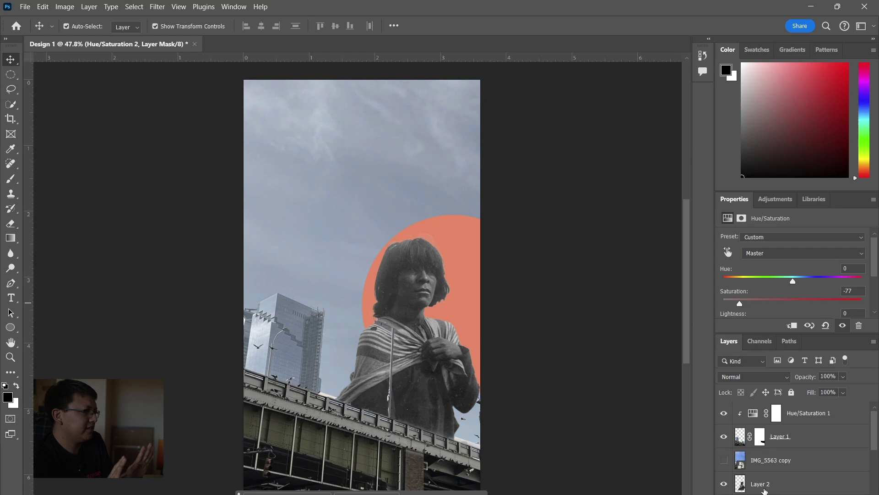
Duplicate the woman's cutout beneath the original and clip a Gradient Map adjustment to the duplicate.
click(761, 426)
key(ctrl+j)
drag(760, 429, 766, 453)
click(797, 493)
click(806, 494)
alt+click(767, 460)
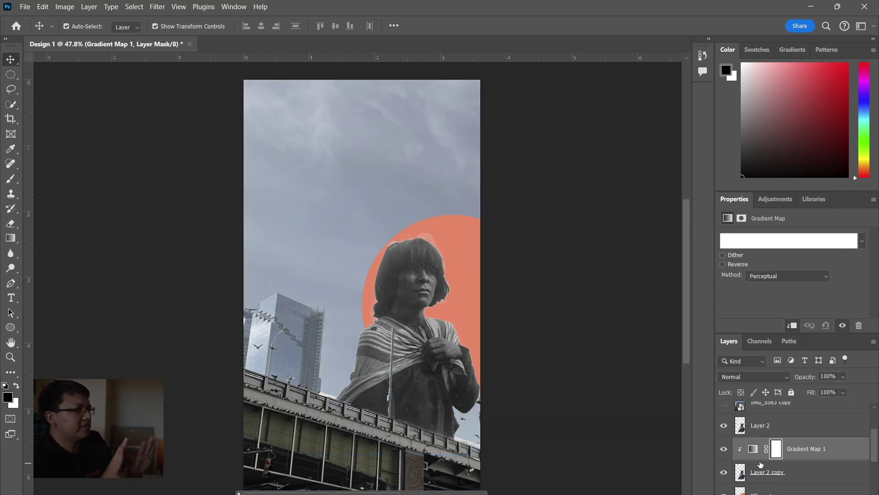
click(789, 241)
Group the Gradient Map with the cutout duplicate and offset a copy of the group to the right and slightly down.
shift+click(826, 477)
key(shift+Right)
key(shift+Right)
key(ctrl+g)
key(shift+Right)
key(shift+Right)
key(shift+Down)
Apply a purple-to-blue gradient from the Purples presets to the Gradient Map in the offset group.
click(764, 464)
scroll(779, 293, down, 3)
click(744, 324)
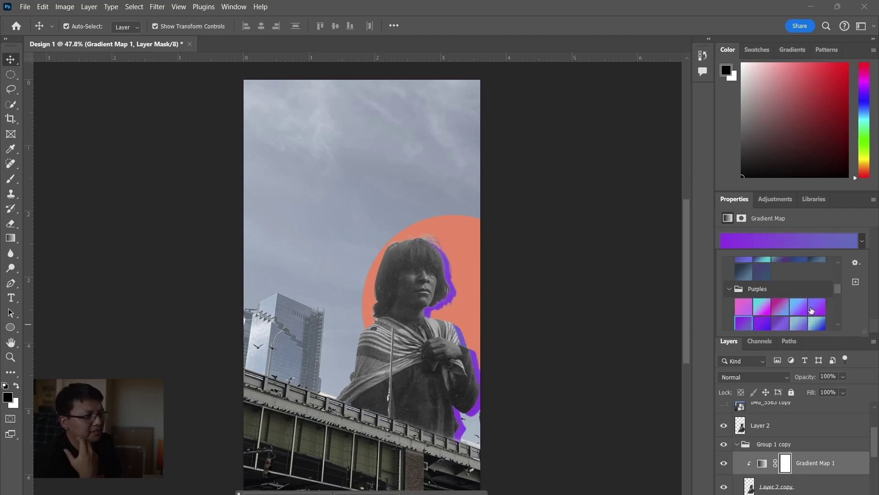
Apply a lighter preset from the Purples gradients to the Gradient Map in Group 1 copy.
click(810, 308)
scroll(801, 315, down, 1)
click(792, 319)
click(762, 324)
click(822, 449)
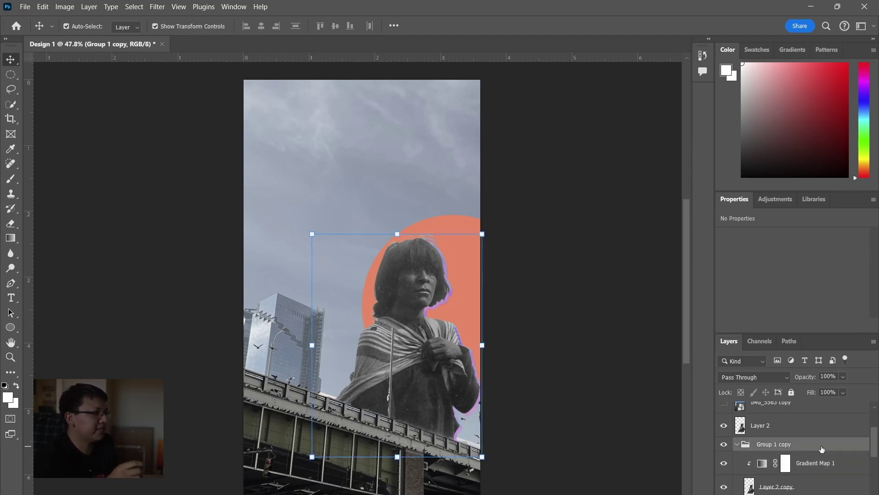
Duplicate the colored silhouette group beneath Group 1 and offset the copy slightly further right and down.
click(737, 444)
click(769, 458)
click(774, 446)
click(753, 461)
key(ctrl+t)
key(Escape)
key(ctrl+j)
drag(777, 460, 782, 481)
key(shift+Right)
key(shift+Right)
key(shift+Left)
key(shift+Down)
Apply a pink gradient preset to the Gradient Map inside Group 1 copy 2.
click(737, 473)
click(762, 491)
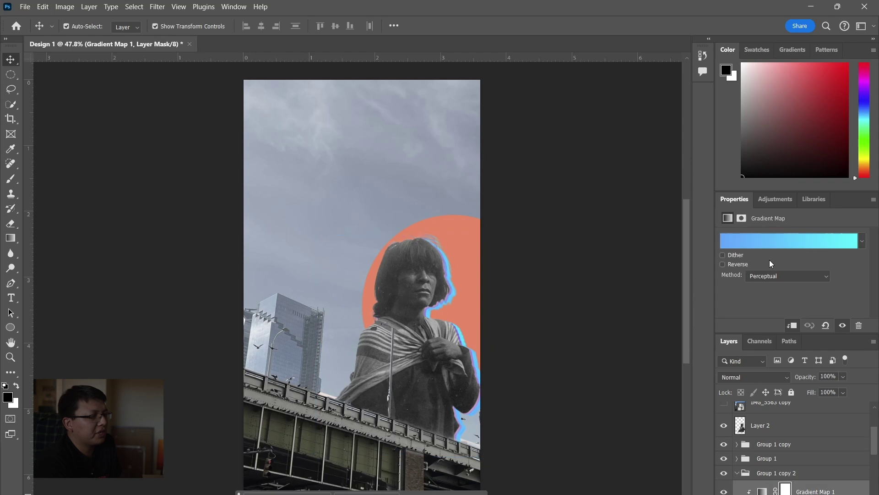
click(862, 241)
scroll(779, 297, down, 4)
click(732, 289)
click(816, 322)
scroll(779, 320, down, 2)
click(780, 313)
click(761, 325)
click(744, 322)
click(780, 304)
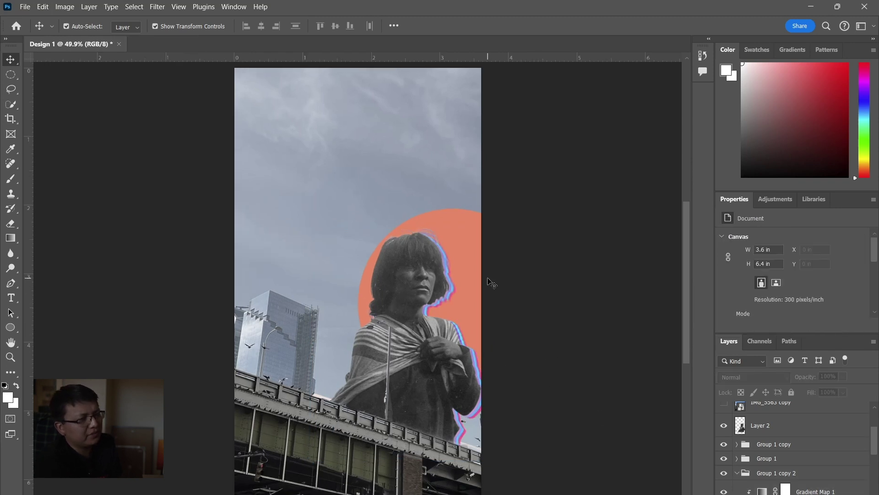
Switch to File Explorer and look through the JPG images in the Burnt Paper Edges folder.
key(alt+Tab)
click(598, 159)
click(206, 368)
double_click(382, 263)
double_click(322, 262)
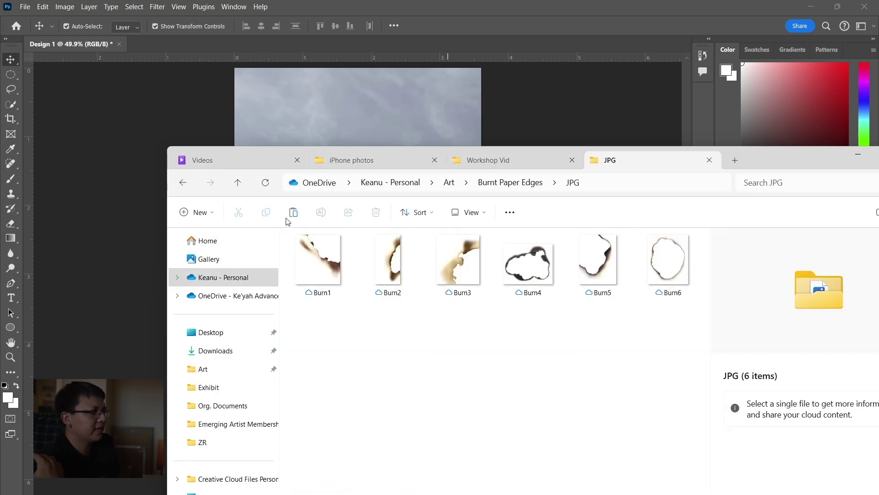
click(183, 182)
click(183, 183)
Place the Folded-7 paper texture in the collage and enlarge it past the canvas edges to about 4.44 by 6.65 in.
double_click(589, 353)
scroll(583, 391, down, 4)
click(524, 353)
drag(659, 350, 498, 353)
drag(235, 106, 206, 62)
drag(481, 472, 510, 494)
key(Return)
Move Folded-7 between Hue/Saturation 2 and IMG_5563 and set its blend mode to Hard Light.
scroll(801, 455, up, 3)
drag(779, 413, 777, 490)
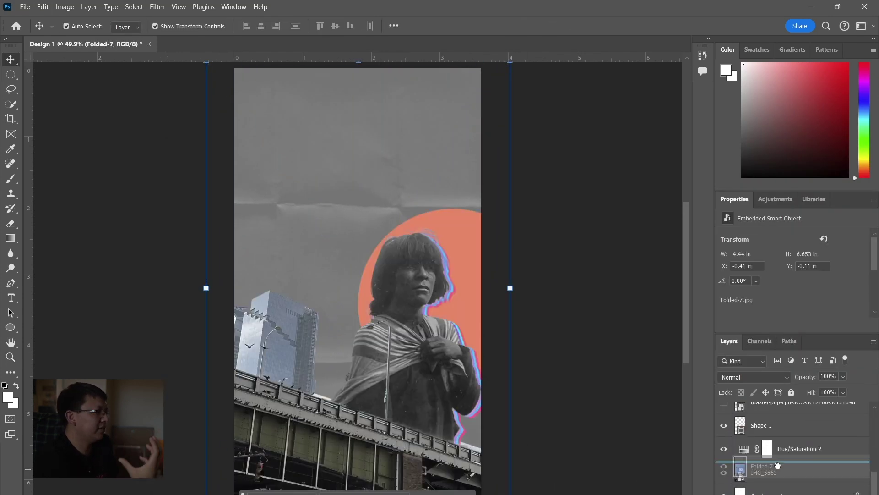
click(781, 383)
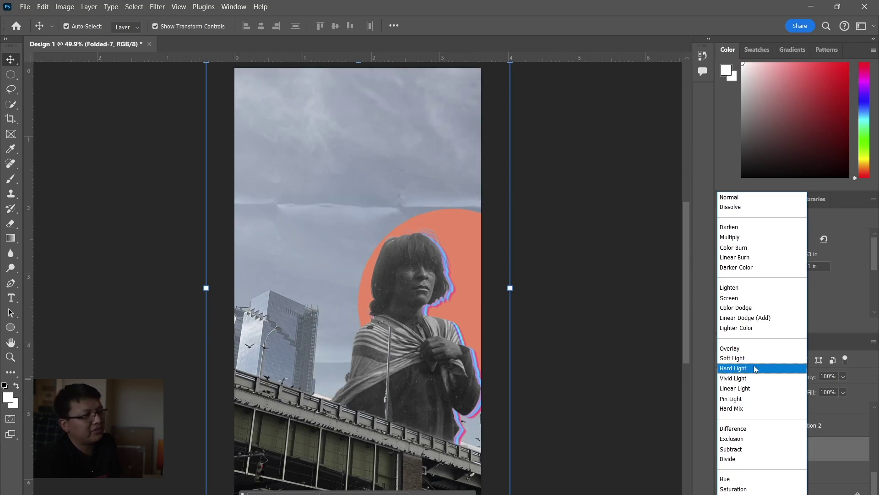
click(749, 369)
click(207, 344)
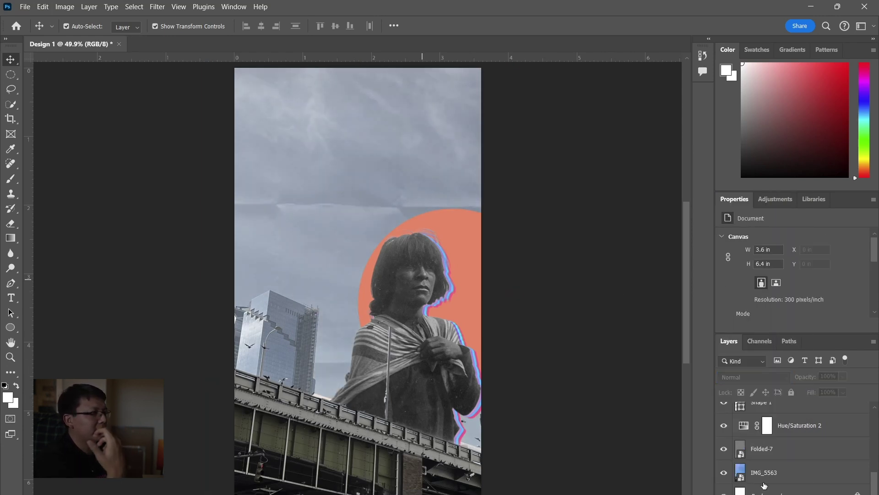
Place Photocopy Texture 13 from the Textures folder above Layer 1 and position it over the bridge and buildings.
click(761, 454)
scroll(779, 458, down, 3)
key(alt+Tab)
click(540, 379)
scroll(579, 467, down, 4)
click(387, 320)
scroll(388, 348, down, 3)
click(386, 451)
click(327, 385)
click(658, 452)
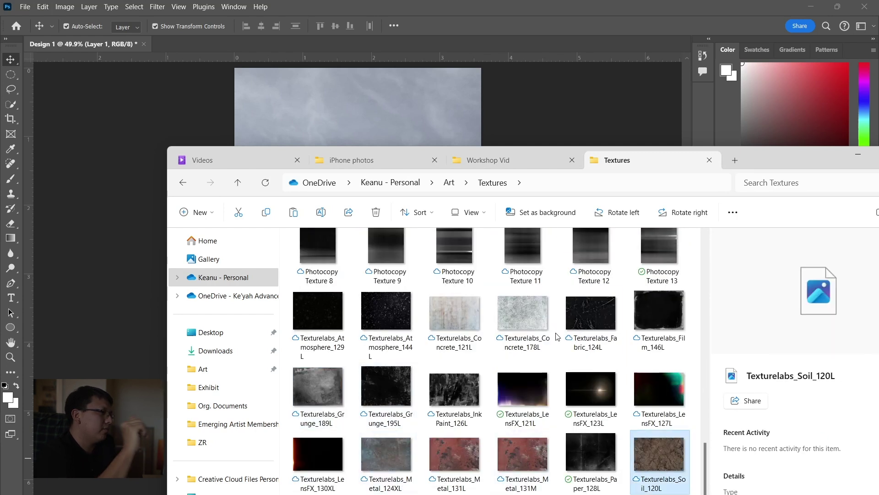
click(659, 252)
drag(658, 252, 371, 112)
drag(378, 179, 375, 295)
Try the Pin Light and Lighter Color blend modes on Photocopy Texture 13.
click(754, 377)
click(735, 396)
key(Return)
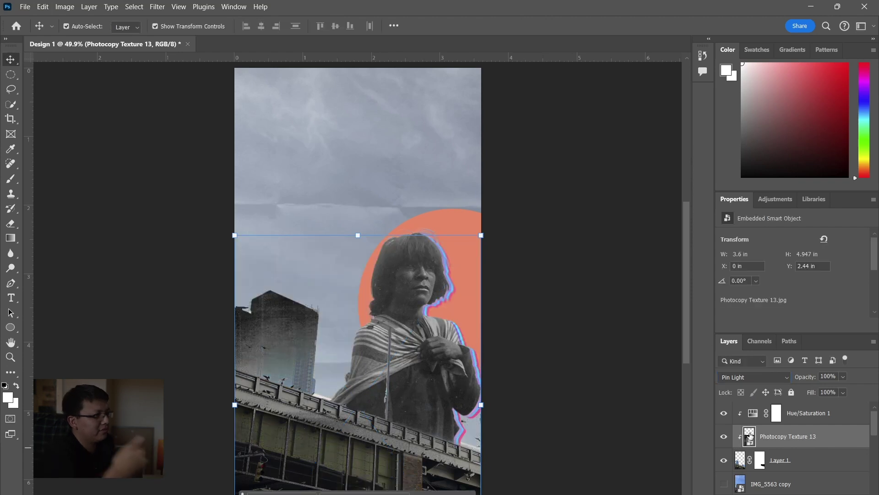
click(753, 377)
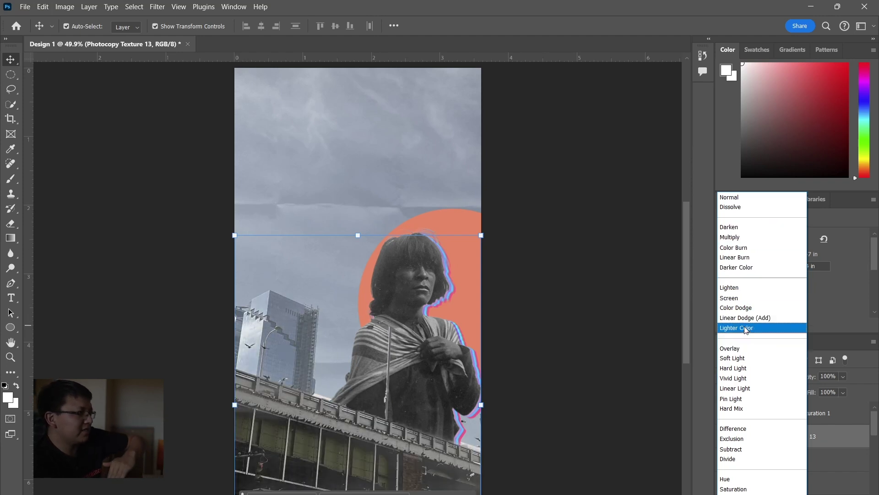
click(554, 342)
click(724, 439)
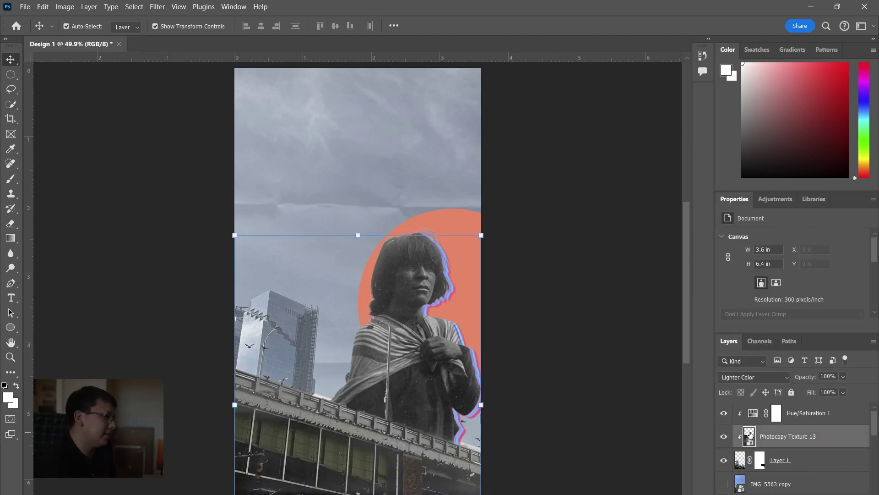
Enlarge Photocopy Texture 13 to about 60% and rotate it about 26° to follow the bridge's slope.
key(ctrl+alt+g)
key(ctrl+t)
drag(347, 287, 351, 333)
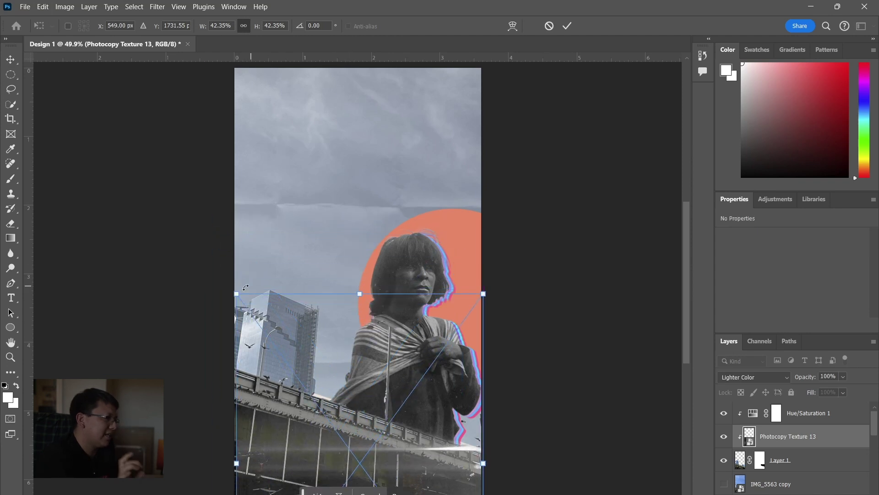
drag(236, 293, 198, 241)
scroll(474, 381, down, 2)
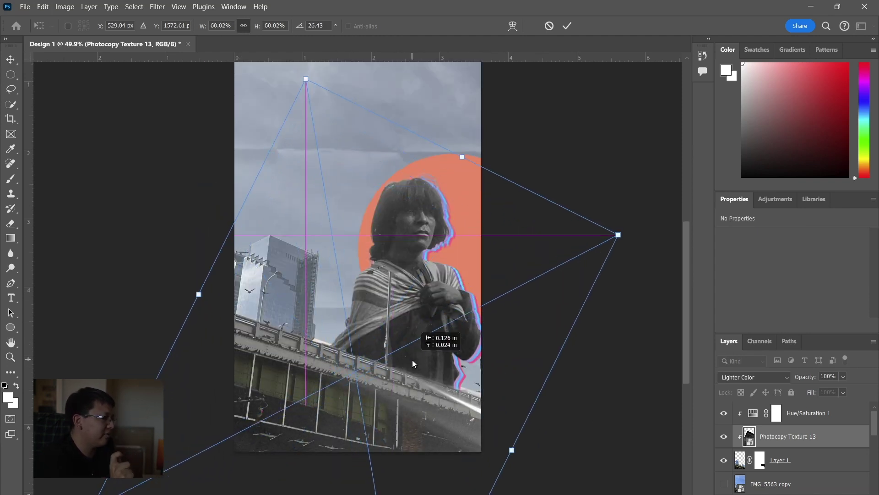
key(Return)
Set Photocopy Texture 13's blend mode to Soft Light.
click(753, 377)
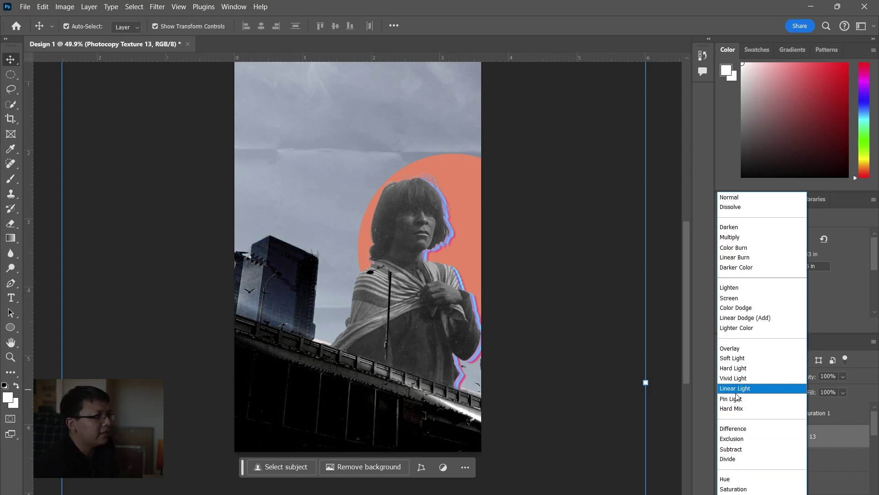
click(734, 358)
key(Return)
click(44, 94)
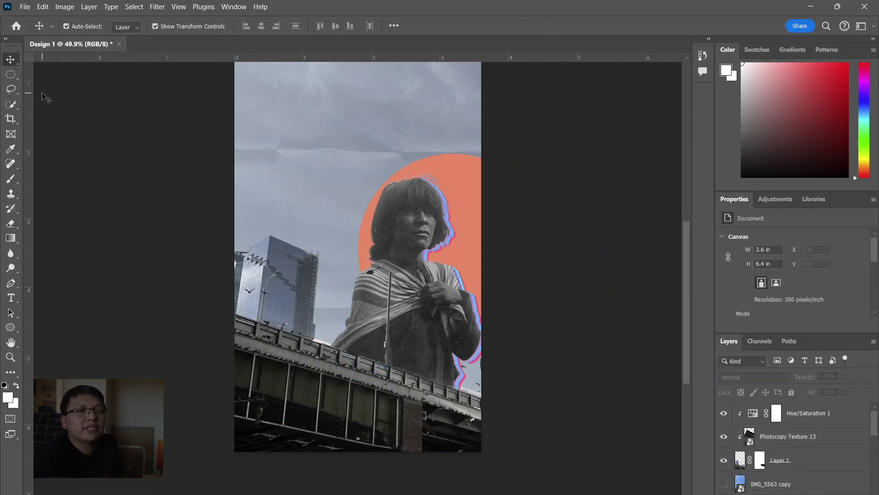
scroll(313, 290, down, 3)
scroll(321, 291, up, 2)
scroll(321, 294, down, 1)
scroll(340, 310, down, 1)
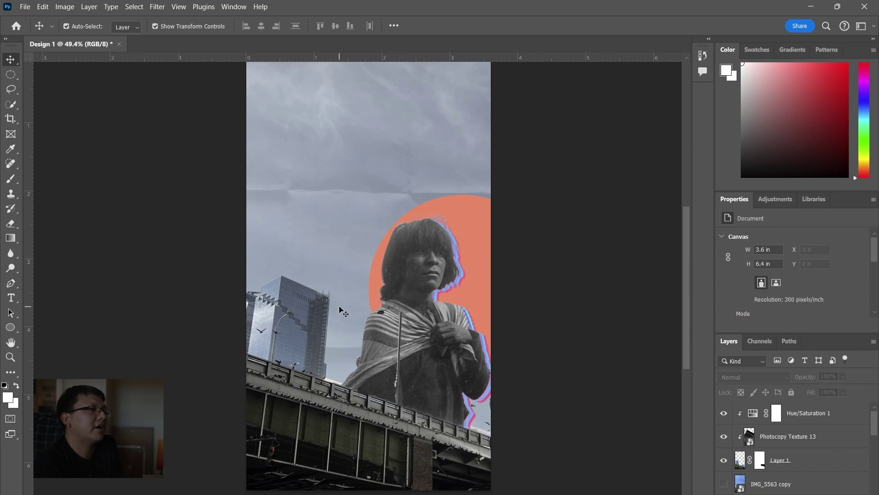
Place the cloud photo IMG_8537 from the iPhone photos folder into the collage.
key(alt+Tab)
click(450, 183)
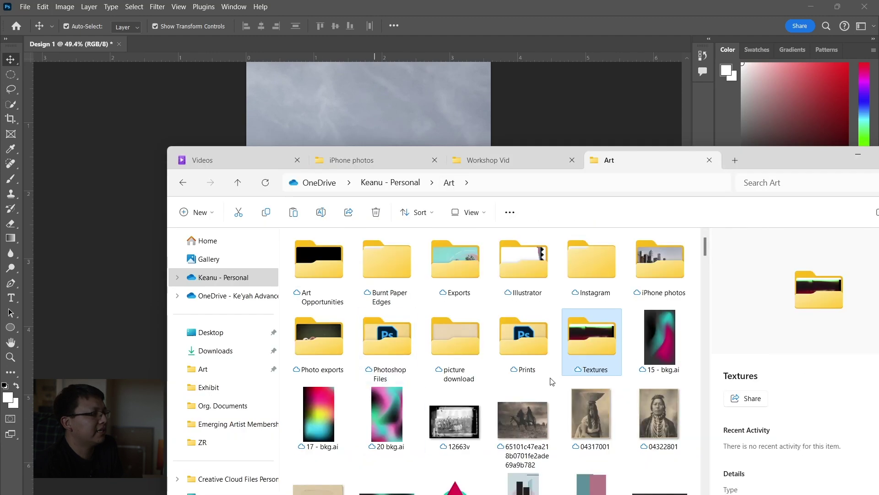
double_click(655, 275)
scroll(331, 327, down, 15)
scroll(331, 327, down, 10)
scroll(455, 437, down, 3)
drag(823, 162, 763, 120)
click(395, 479)
click(331, 78)
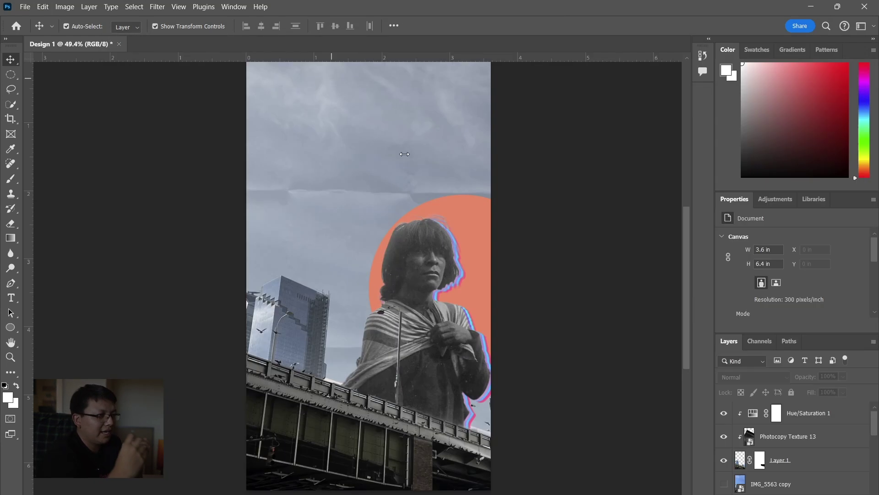
Rotate IMG_8537 by 180°, shift it up to the canvas top, and move its layer directly beneath Shape 1.
drag(504, 117, 297, 385)
drag(392, 183, 391, 98)
key(Return)
drag(790, 415, 780, 472)
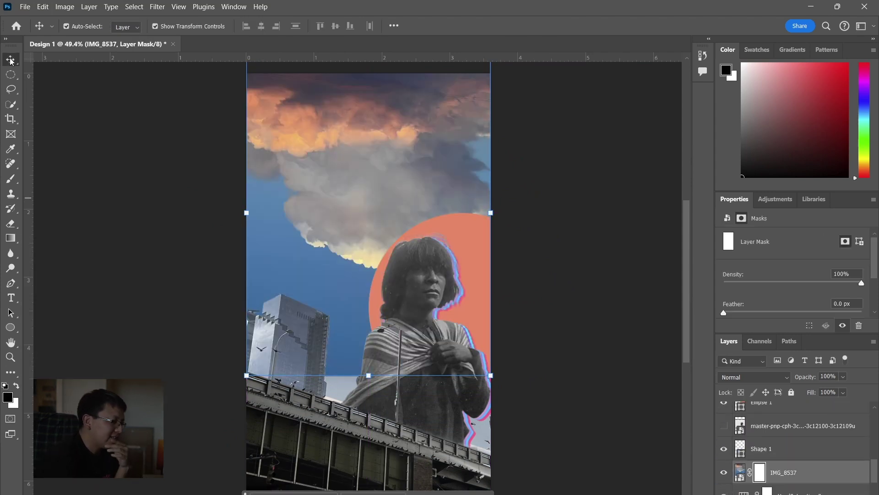
Set IMG_8537's blend mode to Hard Light and copy its selected clouds to a new layer.
click(754, 377)
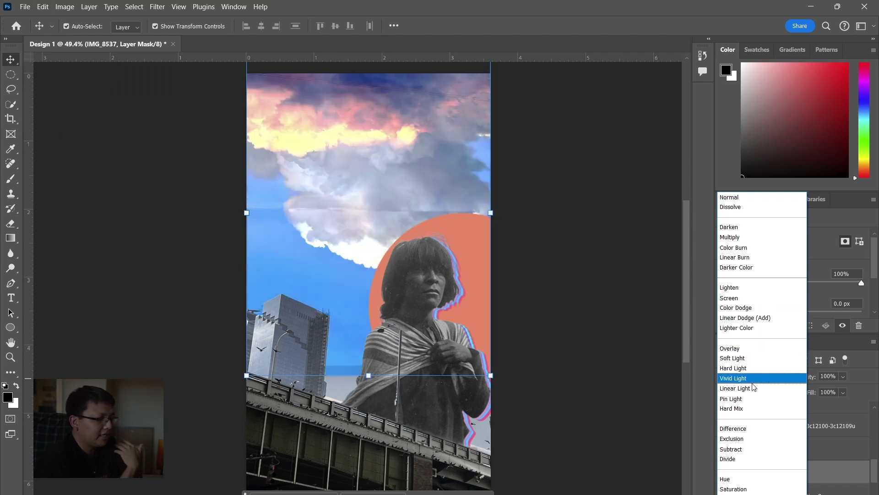
click(751, 368)
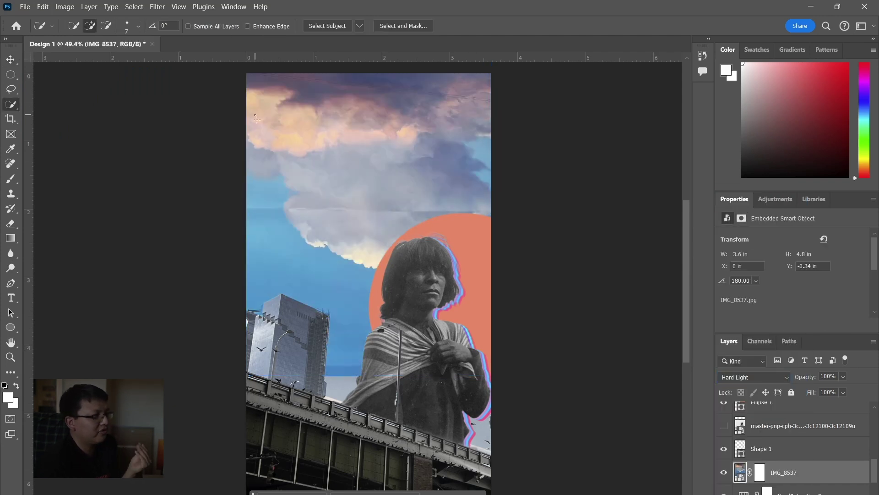
key(ctrl+j)
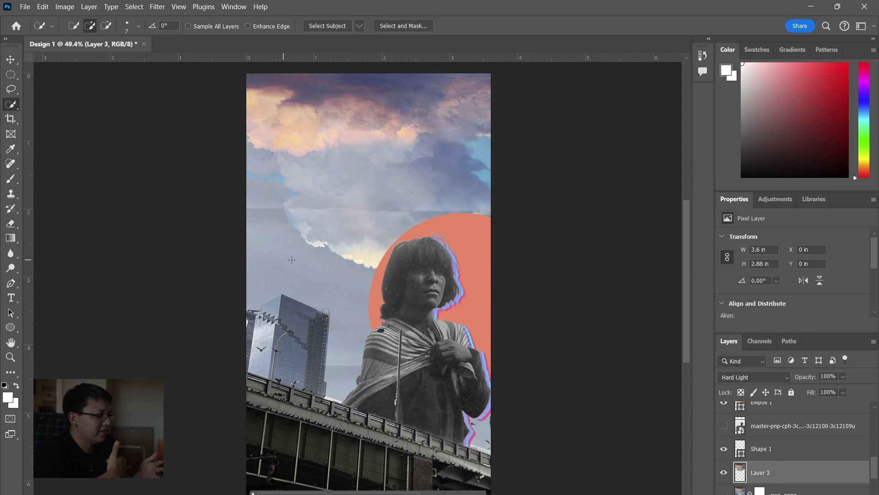
Add a layer mask to Layer 3 and paint black on it to fade the clouds' lower edges into the sky.
click(224, 251)
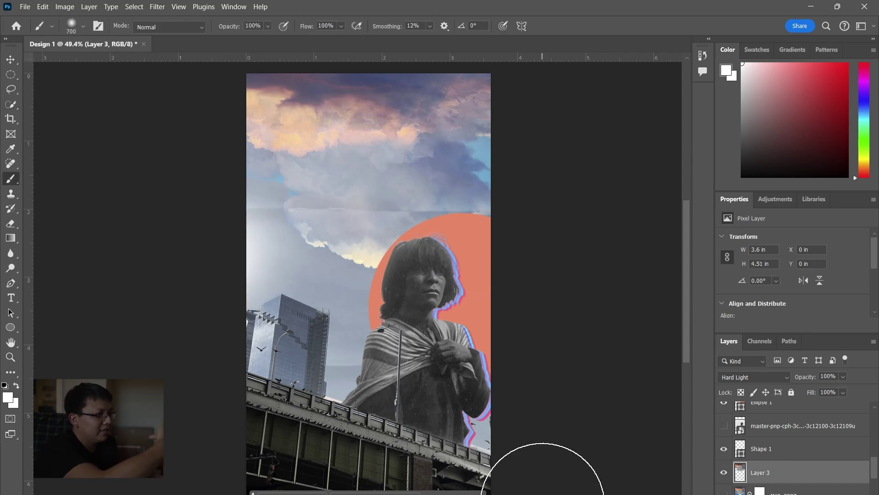
click(777, 494)
drag(233, 246, 280, 313)
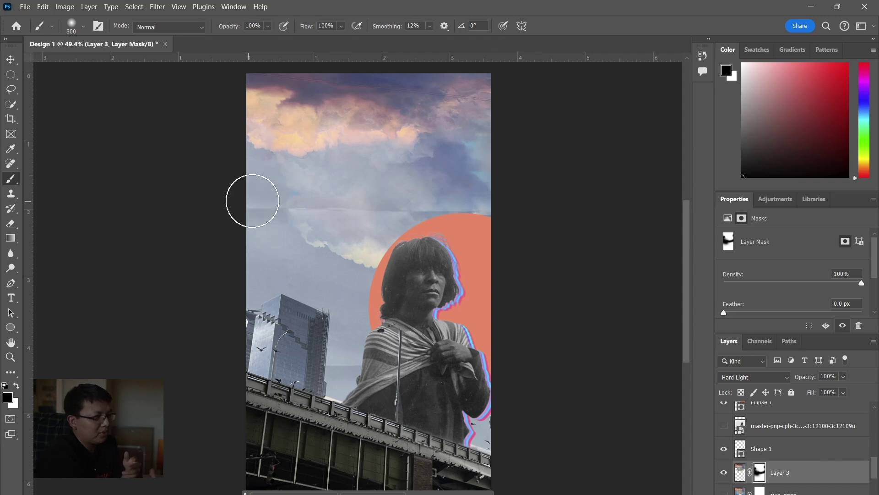
Shift the masked clouds slightly upward and touch up their mask with a large soft black brush.
drag(320, 198, 321, 186)
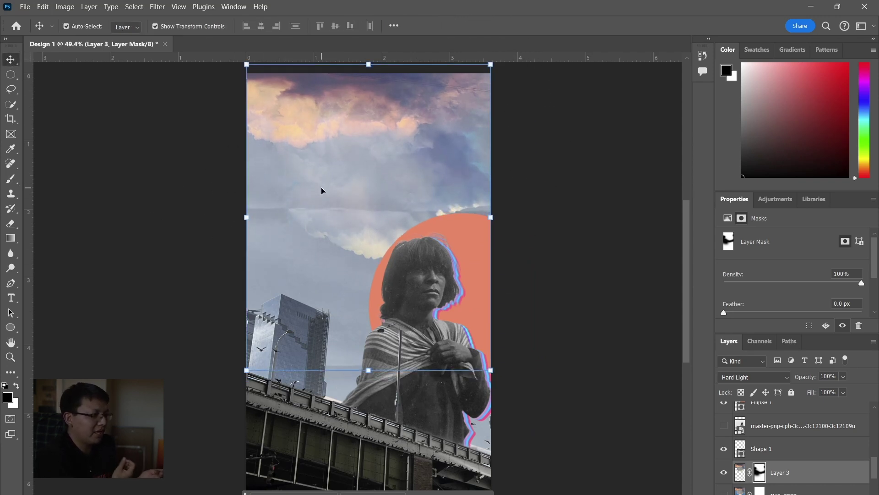
click(545, 281)
scroll(545, 281, down, 1)
scroll(545, 280, up, 1)
key(ctrl+z)
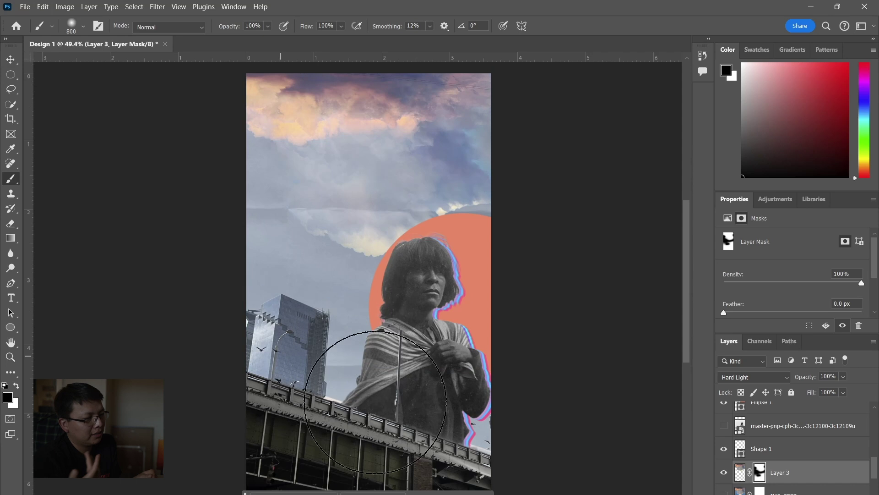
key(v)
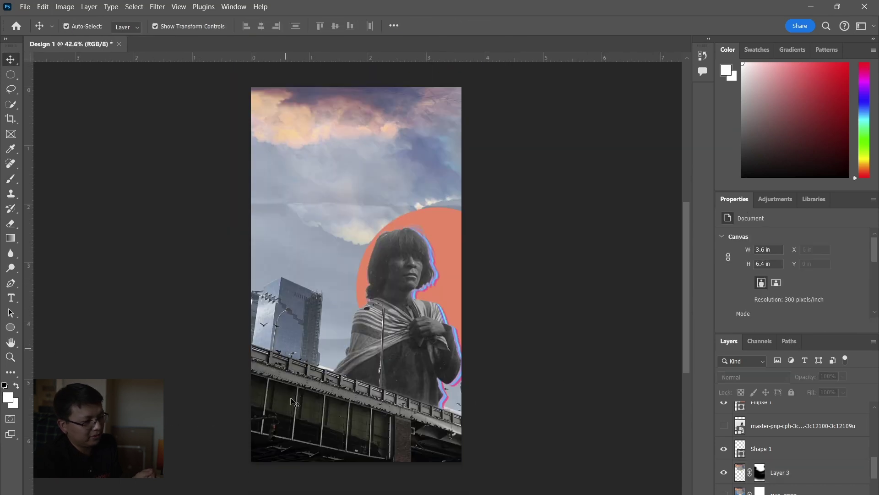
Place the AU-FG-Texture3-8K image from a subfolder of the Art folder into the collage.
scroll(286, 353, up, 1)
click(484, 494)
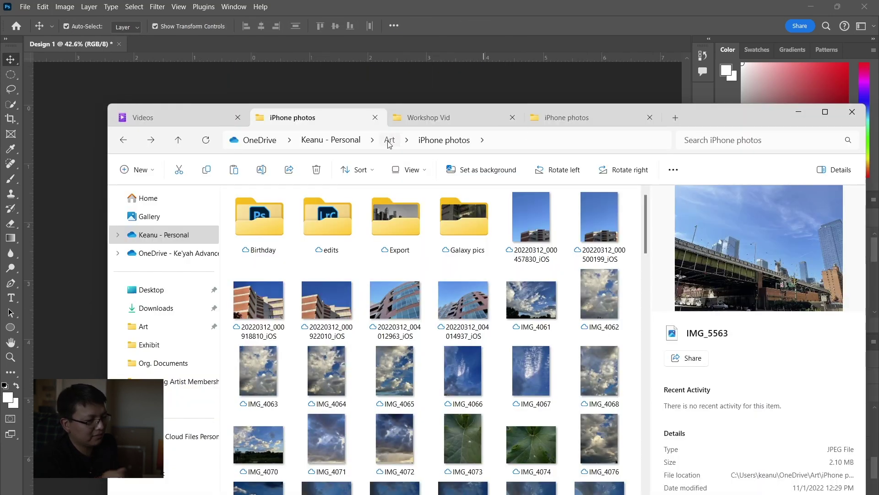
click(389, 144)
double_click(357, 400)
scroll(484, 312, down, 6)
drag(278, 232, 84, 176)
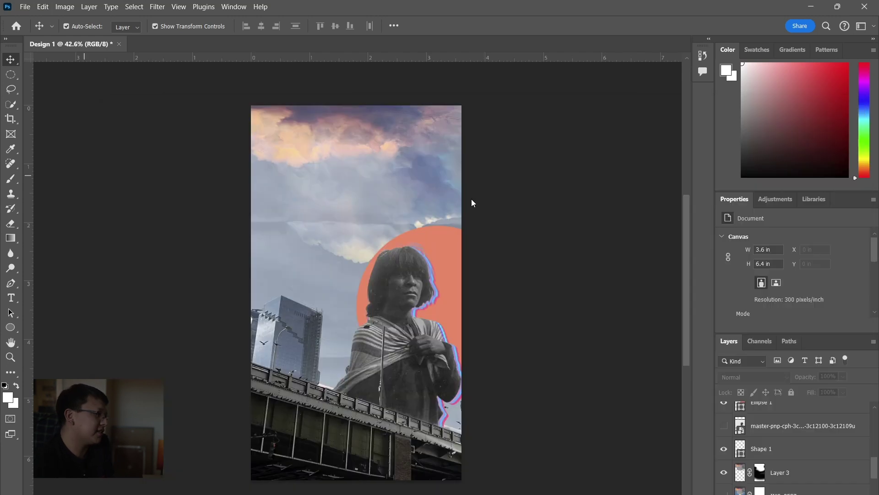
Rotate AU-FG-Texture3-8K to -90° and scale and position it to extend beyond the canvas edges.
drag(470, 223, 238, 114)
key(ctrl+z)
drag(320, 197, 157, 334)
drag(286, 187, 224, 96)
drag(426, 247, 536, 247)
drag(447, 340, 430, 471)
drag(362, 144, 361, 98)
key(Return)
key(Return)
Set AU-FG-Texture3-8K's blend mode to Exclusion and enlarge it to about 6.45 by 9.62 in.
click(754, 377)
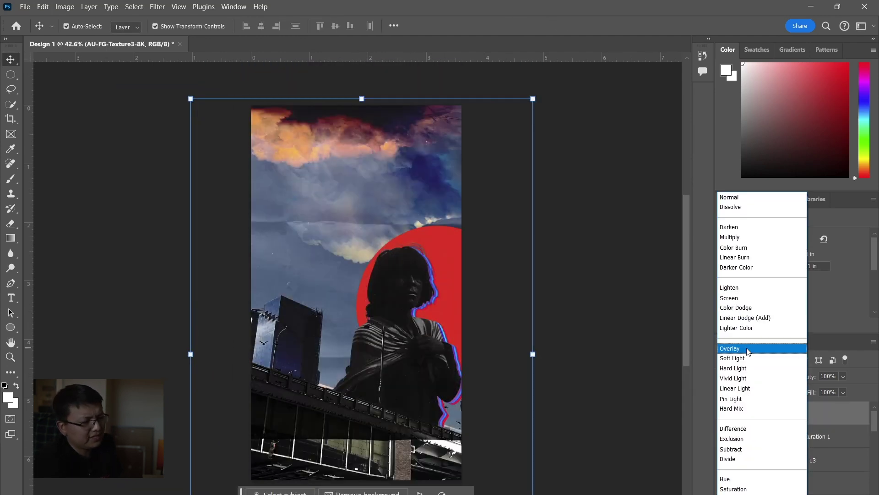
click(737, 439)
drag(533, 358, 518, 372)
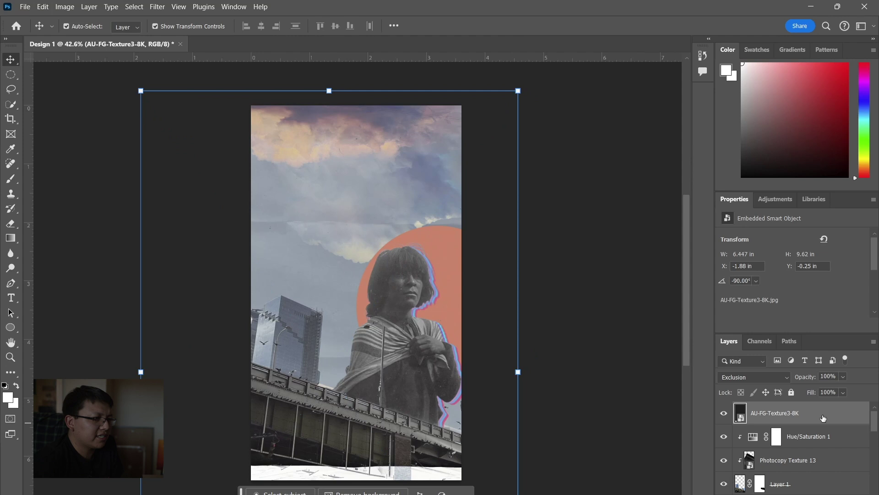
Add a Curves adjustment above AU-FG-Texture3-8K, slightly lifting the shadows and lowering the highlights.
click(786, 493)
click(799, 371)
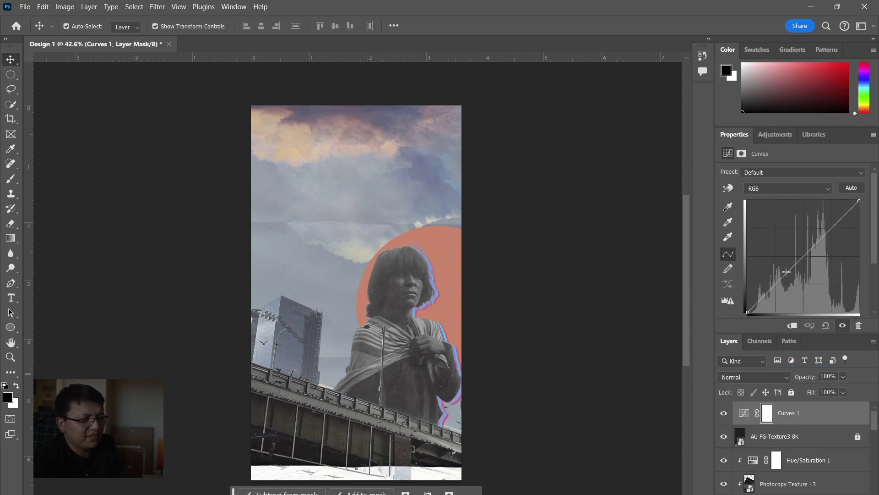
drag(774, 284, 771, 283)
drag(844, 216, 842, 221)
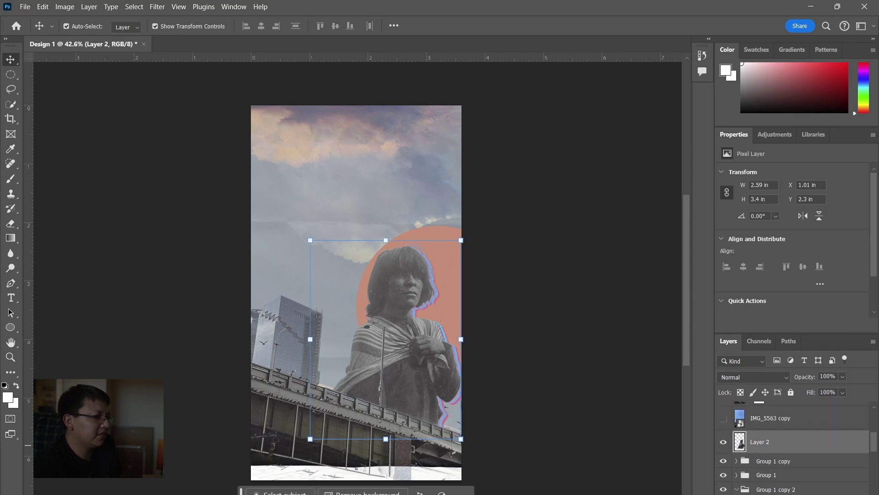
Place the Texturelabs_InkPaint_126L texture directly above the woman's cutout, Layer 2.
key(alt+Tab)
scroll(380, 299, down, 5)
click(328, 418)
click(261, 351)
click(394, 352)
scroll(487, 429, up, 4)
scroll(487, 429, down, 2)
drag(689, 122, 767, 159)
drag(481, 487, 387, 133)
Rotate the ink paint texture 90° clockwise over the woman and clip it to Layer 2.
drag(472, 223, 403, 370)
drag(378, 291, 420, 333)
key(Return)
alt+click(746, 453)
Set the ink paint texture's blend mode to Soft Light and lower its opacity.
click(755, 376)
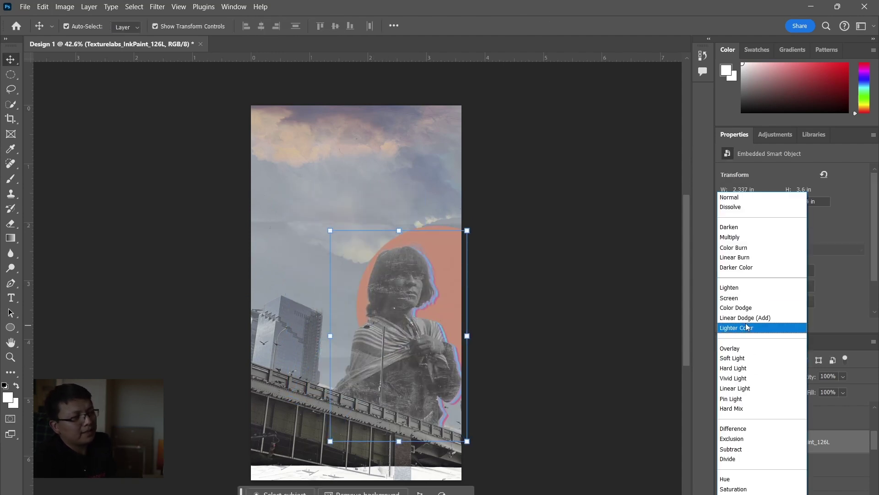
click(743, 360)
click(844, 377)
drag(856, 390, 826, 390)
Add a Curves adjustment clipped to Layer 2, beneath the ink paint texture, brightening the woman's midtones and highlights.
click(777, 466)
click(797, 494)
click(806, 372)
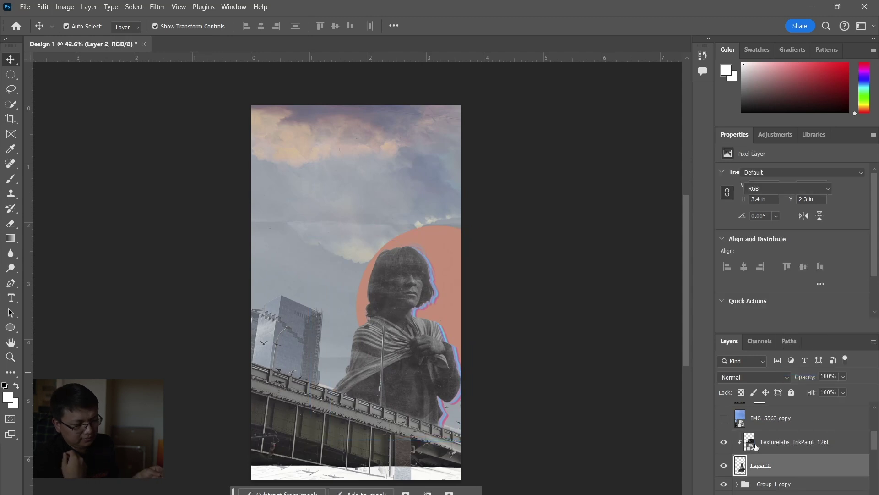
drag(764, 295, 764, 290)
drag(834, 209, 791, 243)
Set the ink paint texture over the woman to Soft Light blending at about 55% opacity.
click(791, 451)
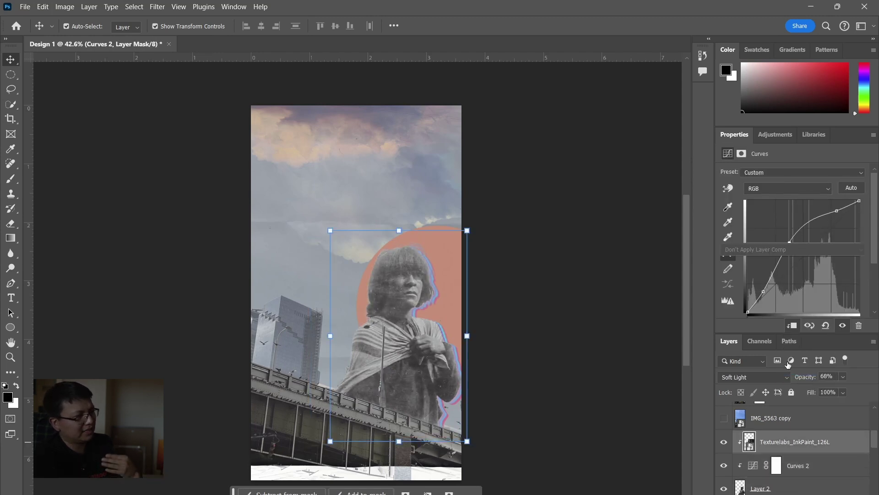
drag(869, 396, 871, 396)
click(753, 377)
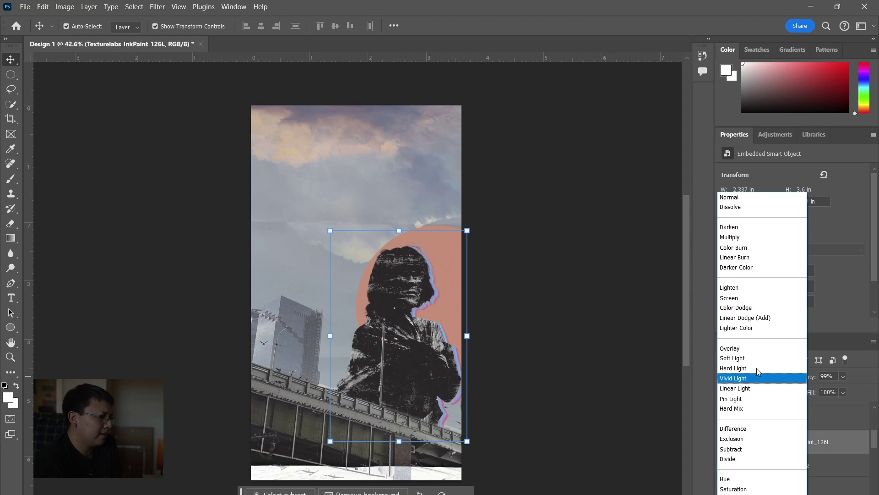
click(732, 357)
scroll(369, 245, down, 2)
drag(842, 377, 781, 387)
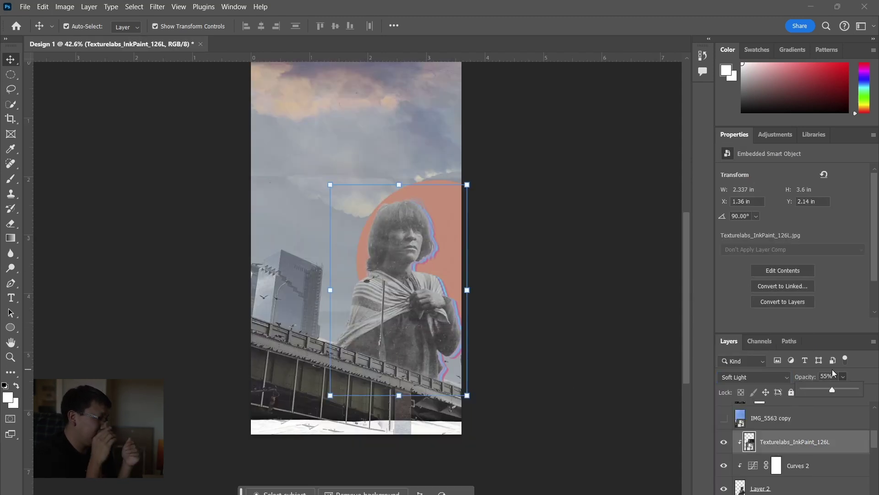
Fine-tune the midtones in the Curves 2 adjustment clipped to the woman's cutout.
click(807, 465)
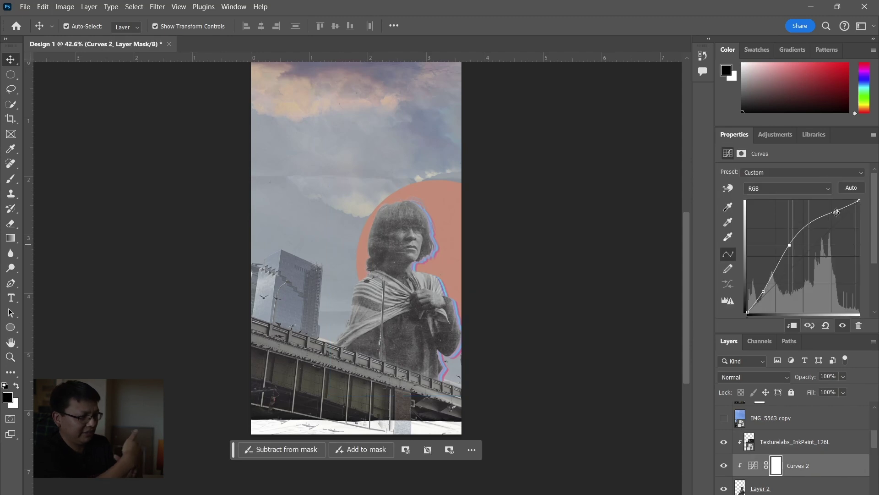
scroll(504, 257, up, 1)
click(504, 257)
scroll(504, 257, up, 1)
scroll(504, 257, down, 1)
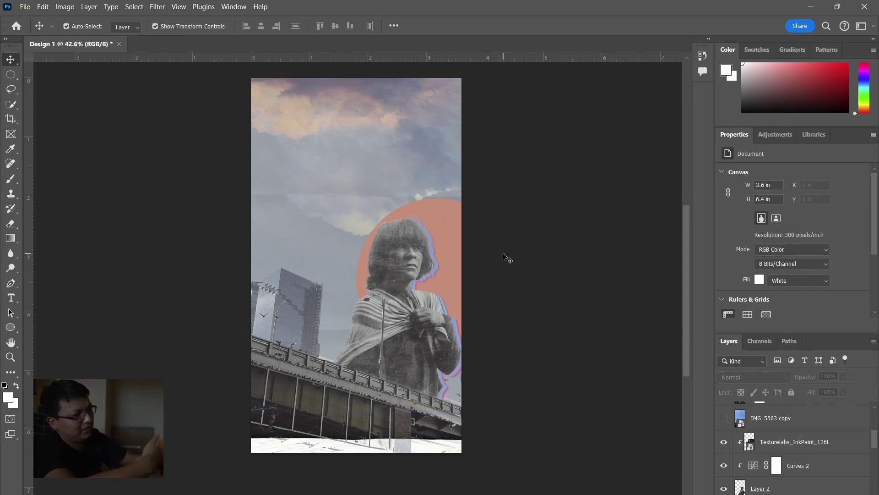
scroll(504, 257, up, 2)
scroll(504, 257, down, 1)
scroll(504, 257, up, 2)
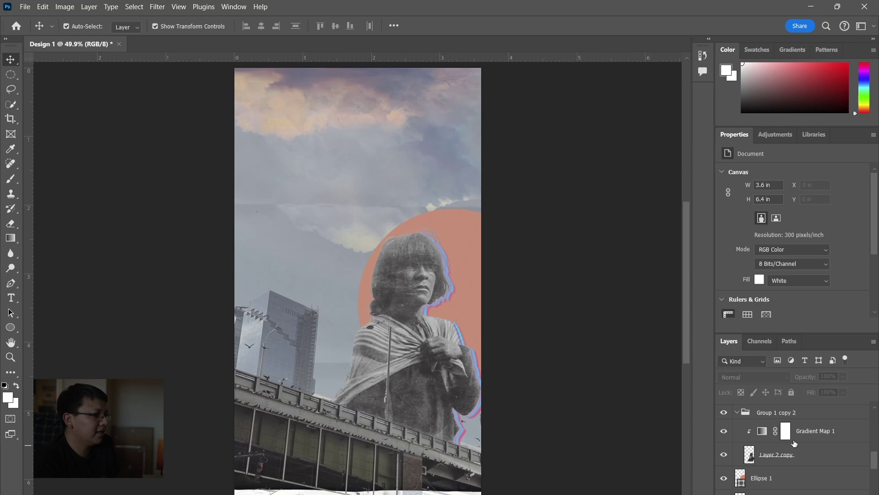
Collapse Group 1 copy 2 in the layer stack.
click(774, 439)
click(611, 286)
scroll(503, 347, down, 1)
scroll(503, 347, up, 1)
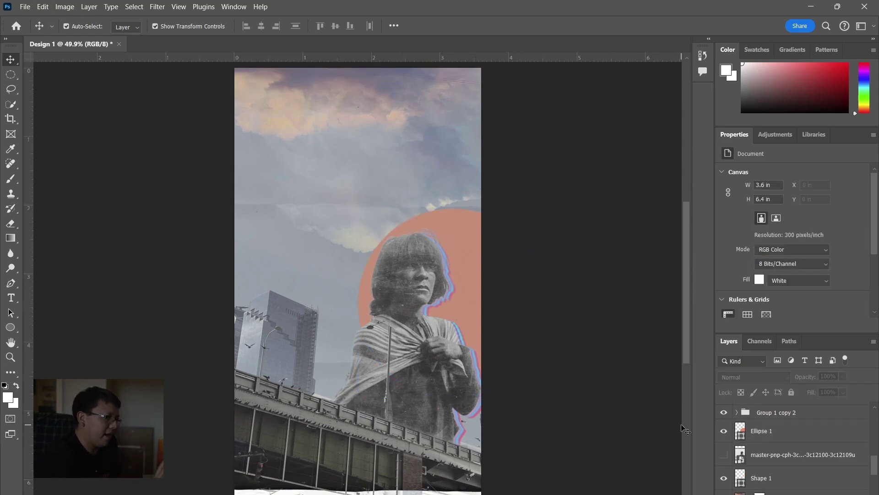
Draw a thin vertical rectangle about 11 px wide and 732 px high at the canvas's upper-left edge, with no stroke.
click(45, 328)
scroll(241, 109, up, 1)
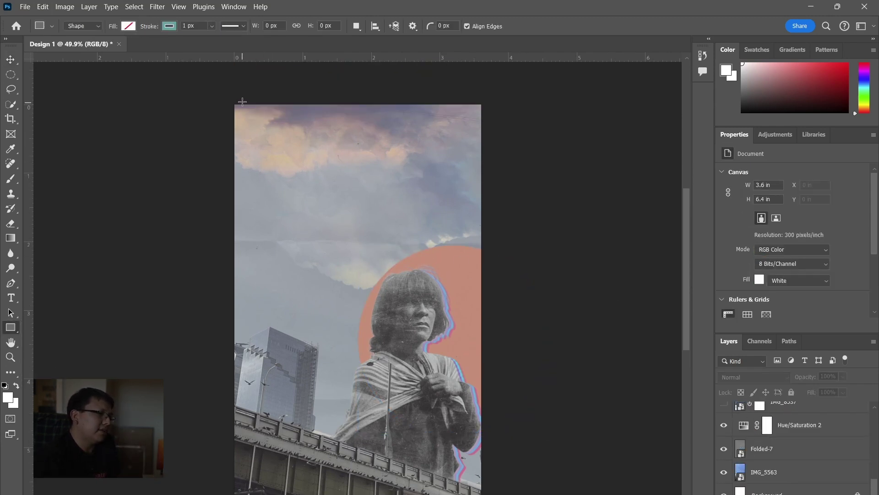
click(169, 27)
click(103, 47)
click(129, 26)
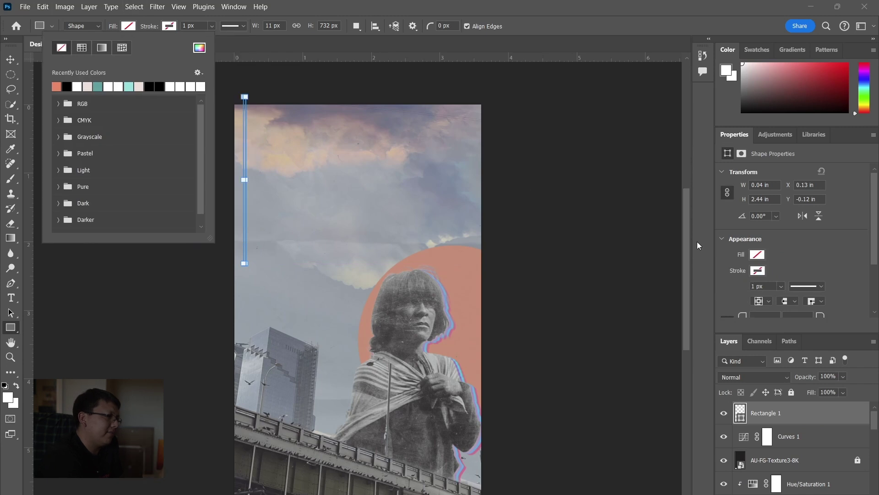
Fill the thin vertical rectangle with a light orange color.
click(757, 270)
click(757, 254)
click(863, 278)
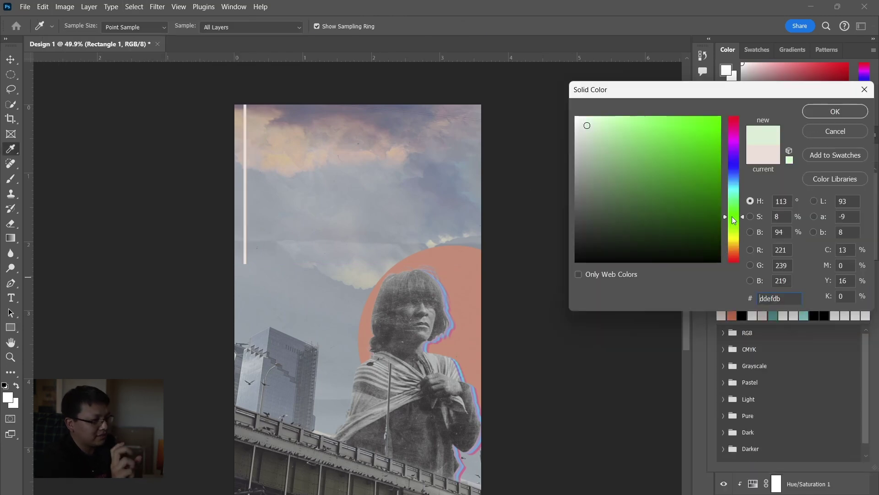
click(812, 113)
click(525, 218)
click(482, 235)
key(v)
click(210, 290)
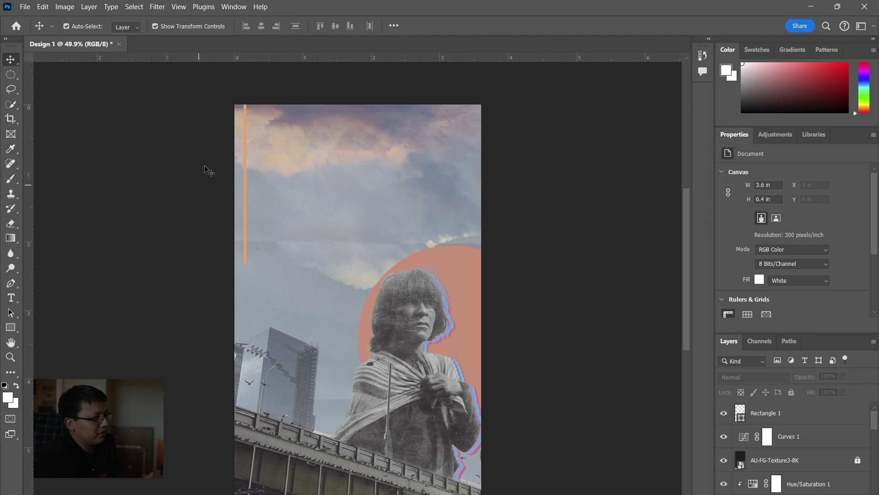
Change the fill of the thin vertical rectangle, Rectangle 1, to a pink color.
click(245, 243)
click(760, 253)
click(864, 277)
drag(734, 252, 732, 133)
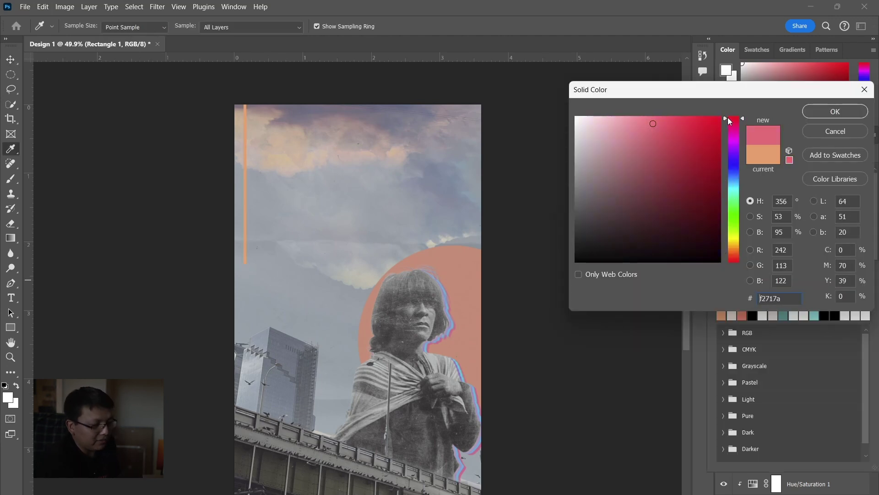
click(824, 111)
Move the Rectangle 1 layer below the AU-FG-Texture3-8K texture.
scroll(180, 229, down, 1)
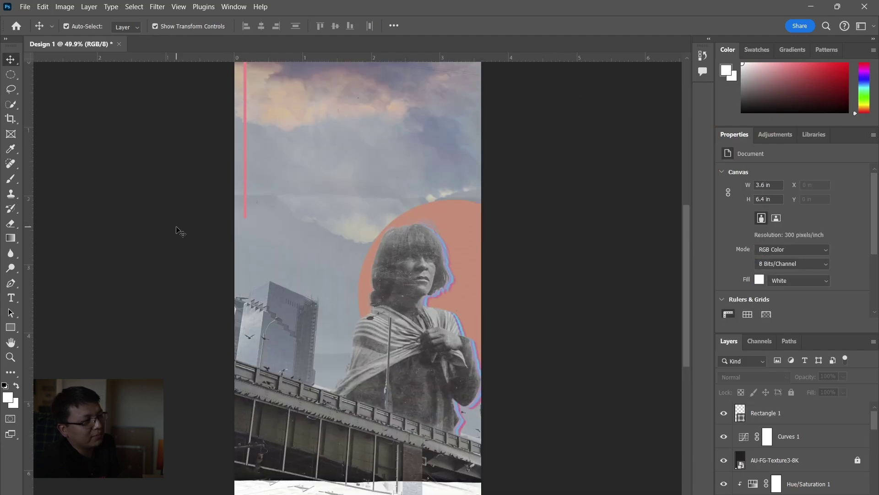
scroll(253, 198, up, 3)
scroll(269, 238, up, 2)
drag(795, 415, 794, 471)
click(165, 265)
Duplicate the pink bar twice to its right, staggering each copy slightly higher to form three parallel stripes.
click(241, 321)
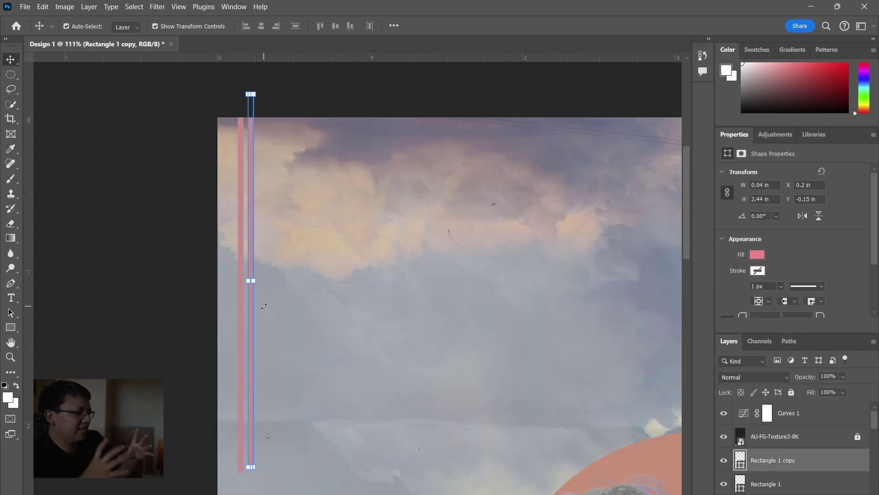
click(264, 306)
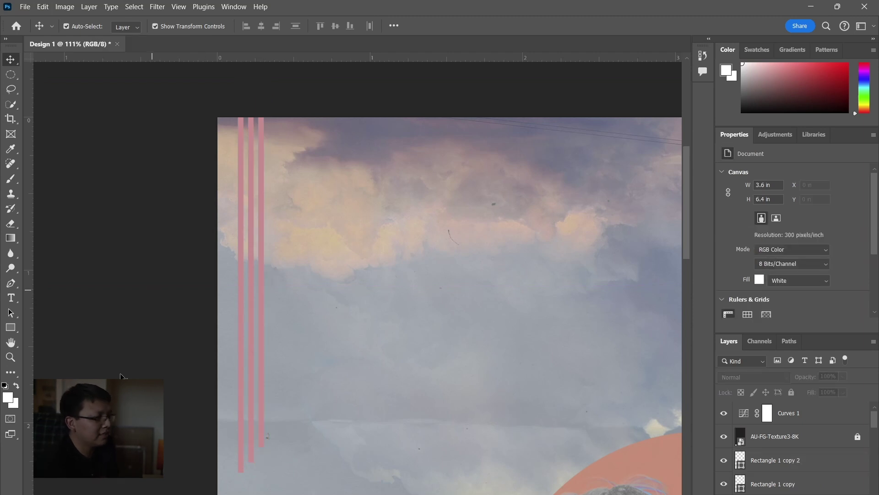
scroll(265, 320, down, 3)
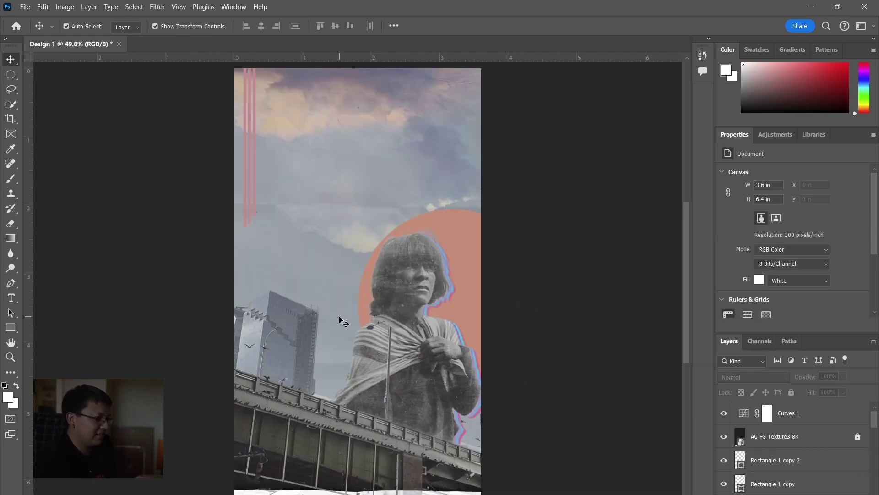
Add a Brightness/Contrast adjustment above Curves 1 with brightness 1 and contrast 39.
click(823, 494)
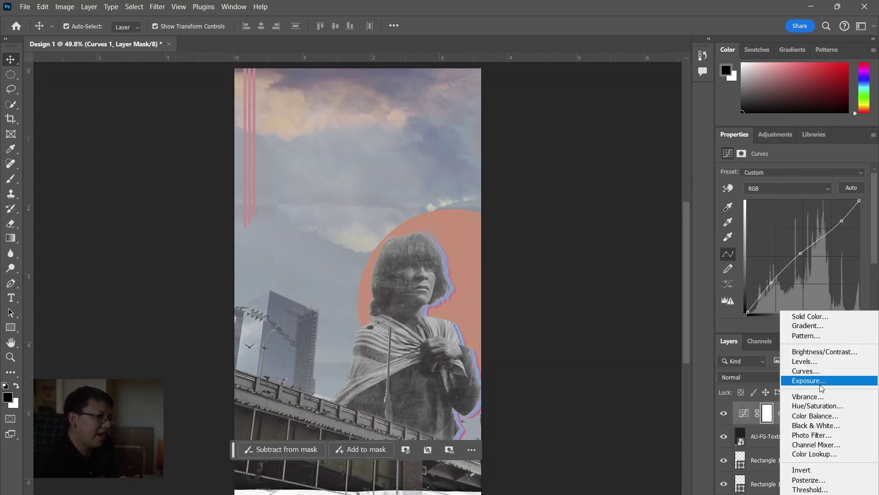
click(820, 351)
drag(822, 237, 820, 236)
mouse_move(793, 204)
mouse_down()
mouse_move(780, 203)
mouse_move(794, 204)
mouse_up()
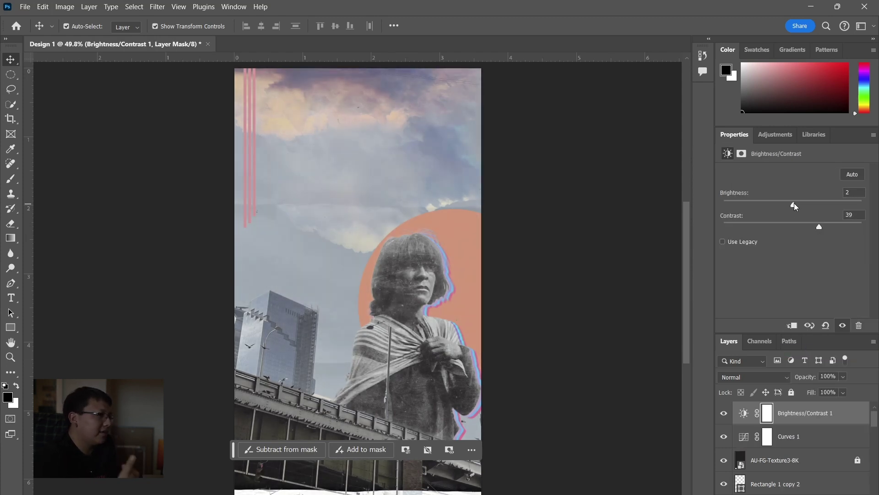
Save the document as the Photoshop file Design 1 in the Workshop Vid folder.
key(ctrl+s)
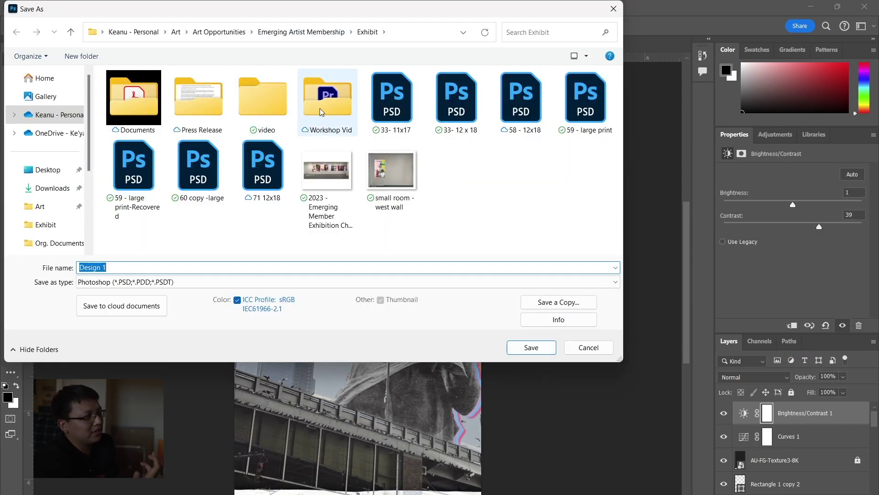
key(Return)
key(Return)
Export the collage as a 1080 × 1920 px JPG to the Workshop Vid folder and switch to File Explorer to see it.
click(25, 6)
mouse_move(92, 198)
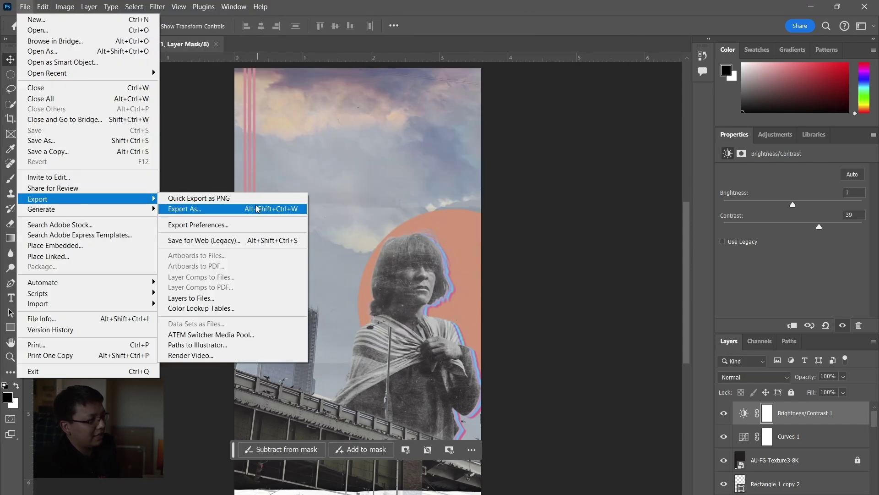
click(257, 207)
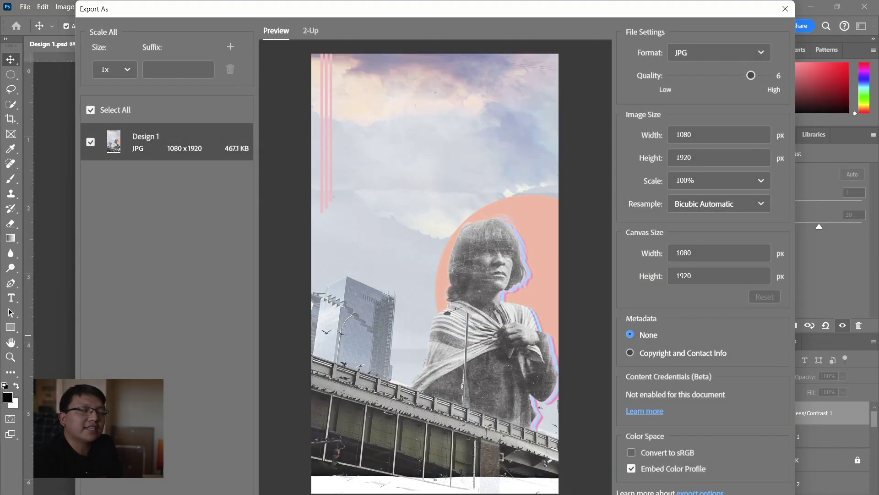
click(770, 494)
double_click(415, 123)
key(Return)
click(316, 494)
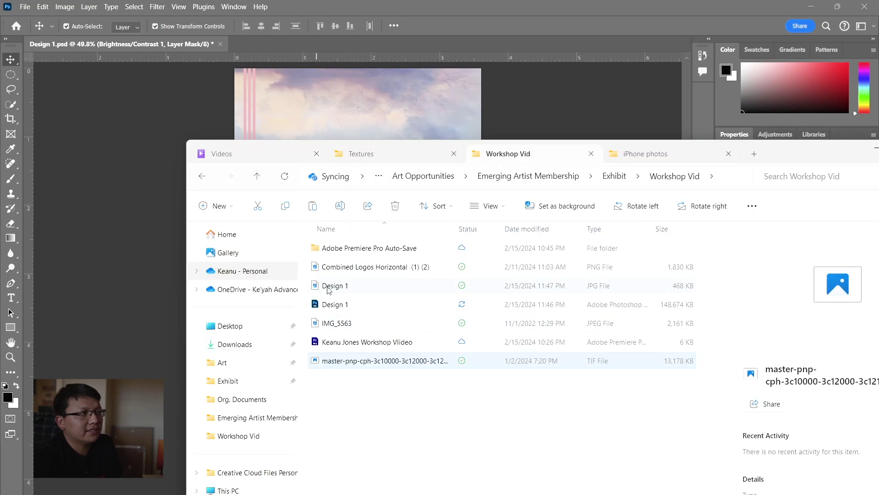